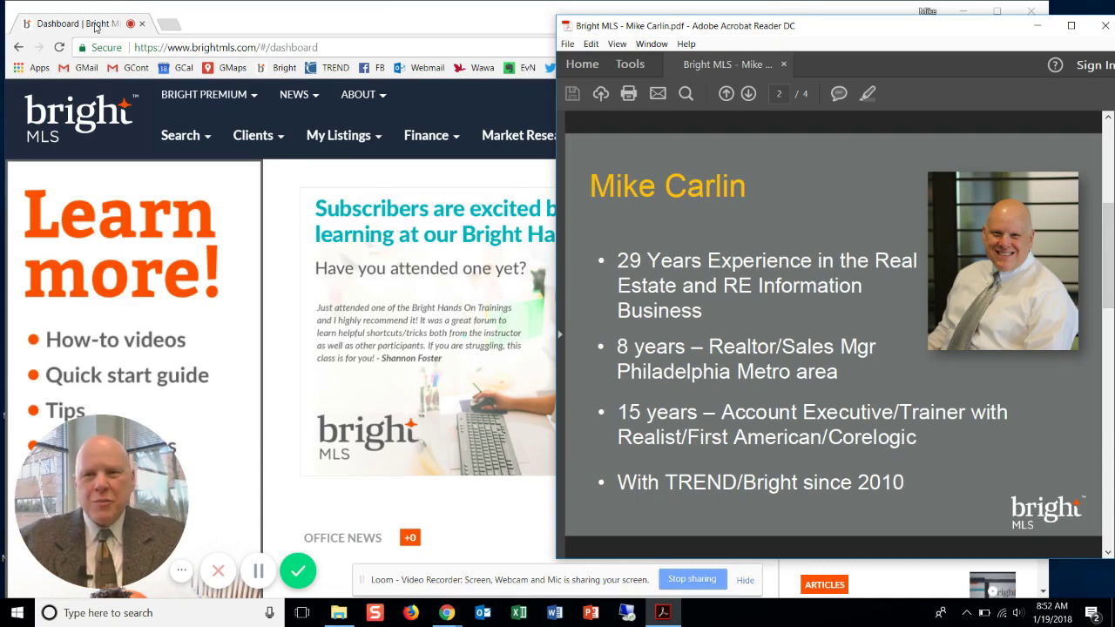
- Switch to the Bright MLS site in Chrome and open the Public Records search
left_click(95, 27)
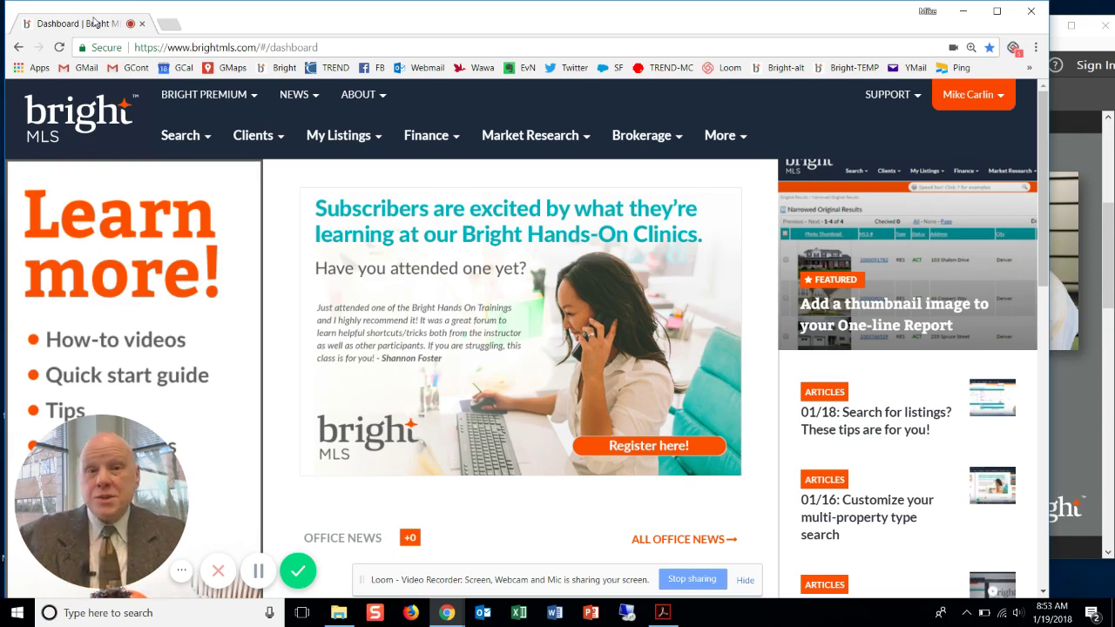
left_click(180, 144)
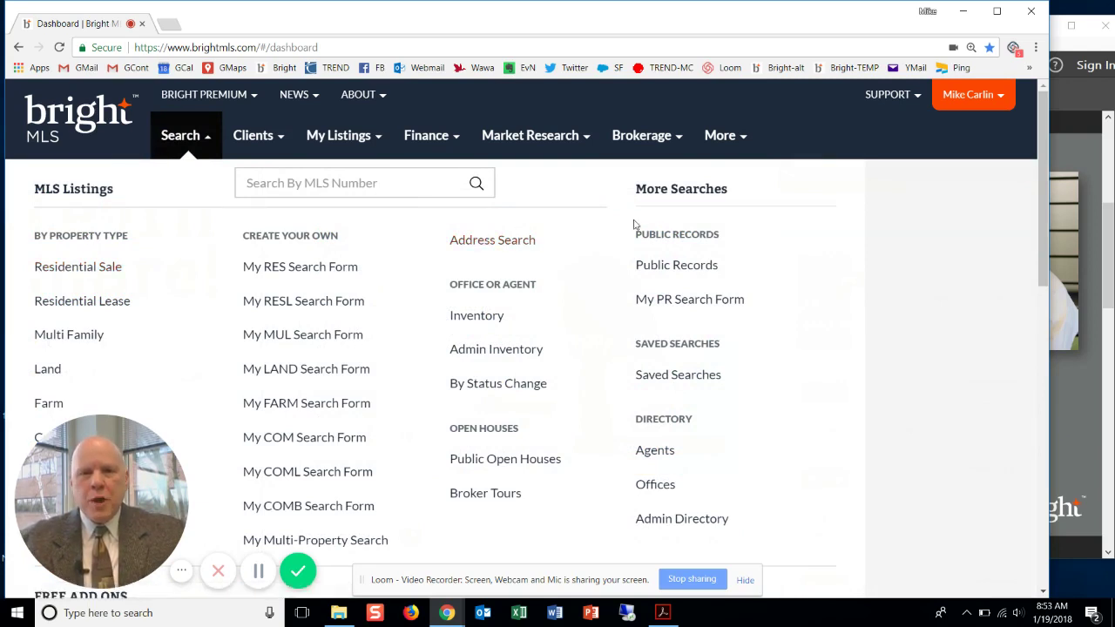
left_click(666, 271)
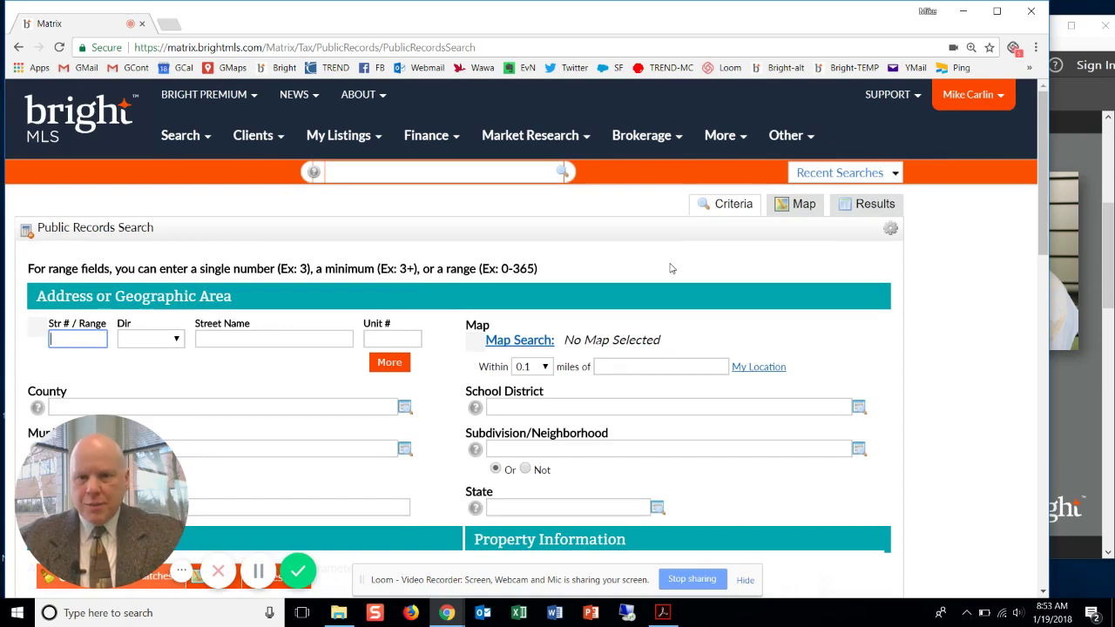
left_click_drag(194, 478, 888, 323)
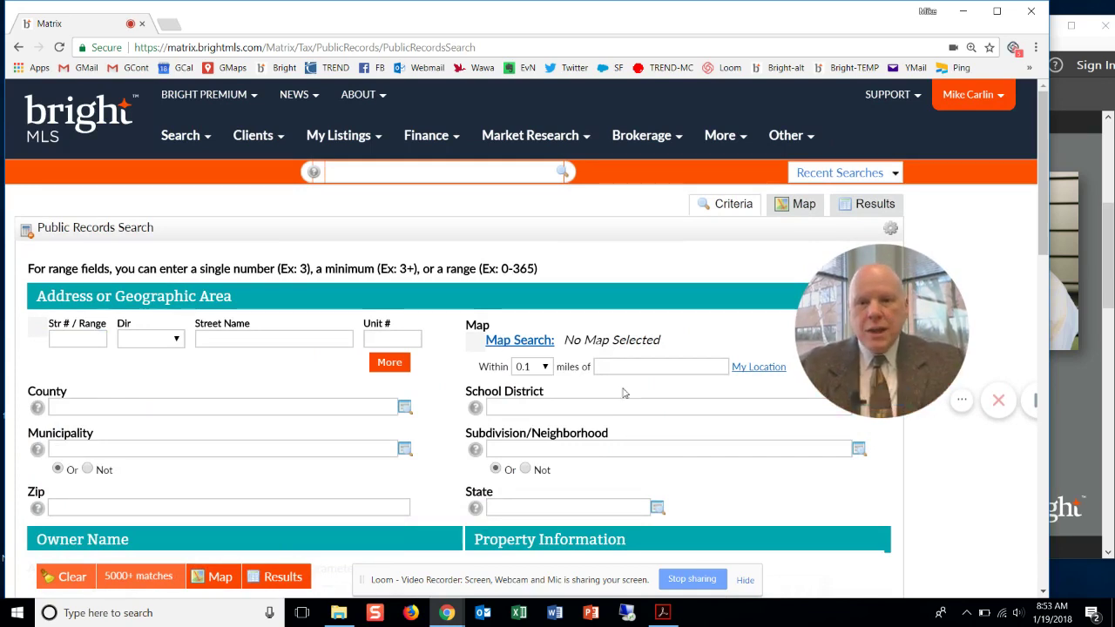
scroll(447, 434, "down", 1)
scroll(351, 401, "down", 1)
left_click(179, 262)
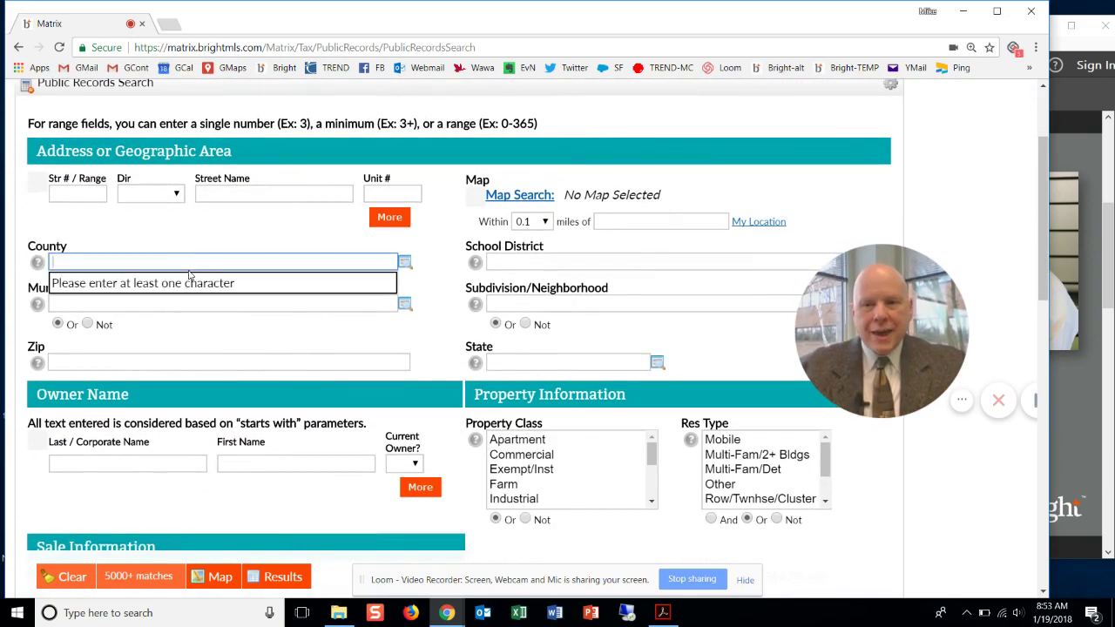
left_click(447, 288)
left_click(321, 307)
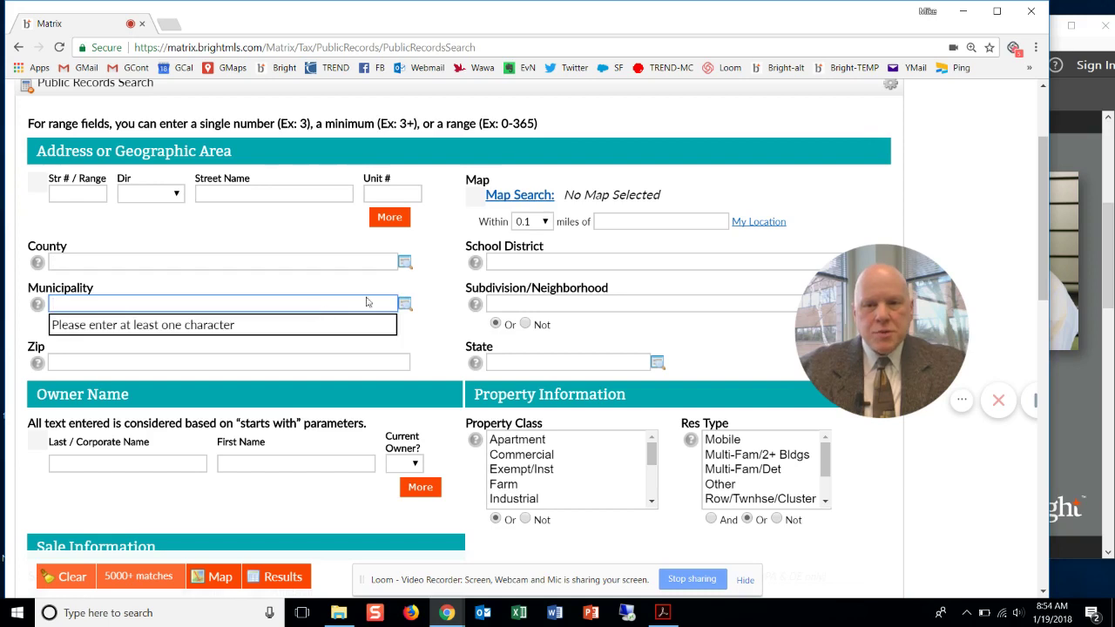
left_click(435, 288)
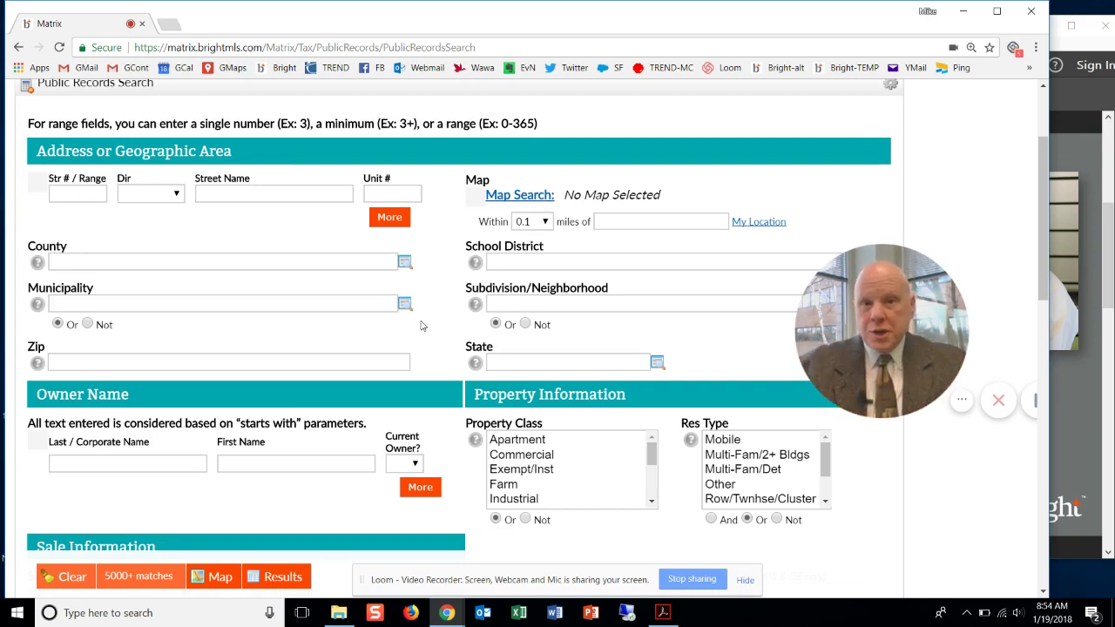
- Set the Property Class criterion to Residential and Owner Occupied to Yes
scroll(461, 340, "down", 3)
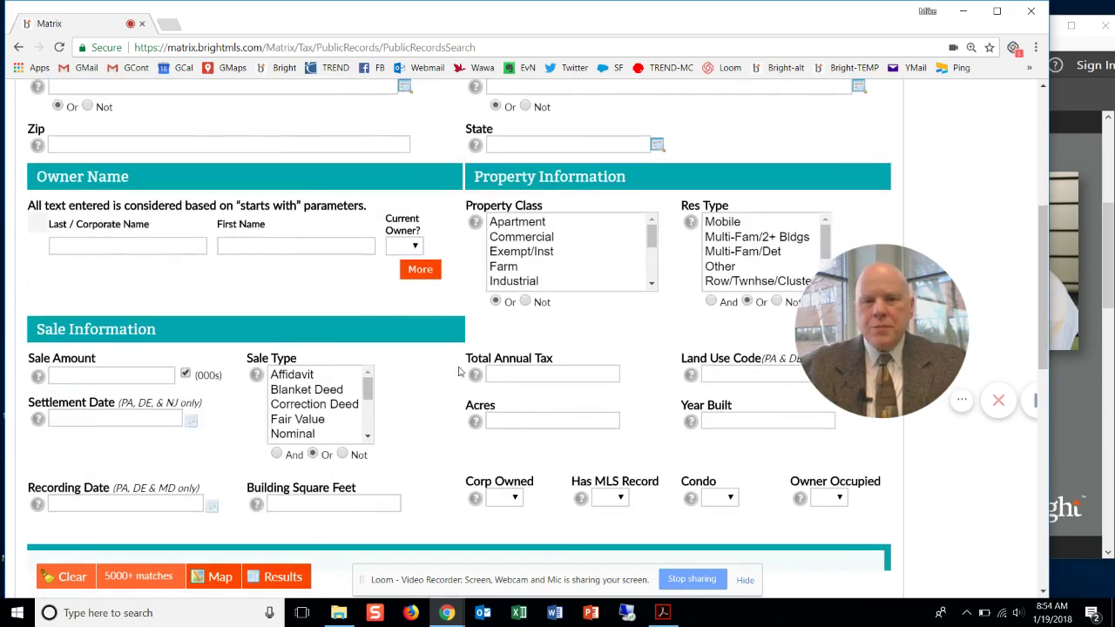
left_click_drag(651, 243, 651, 262)
left_click(535, 244)
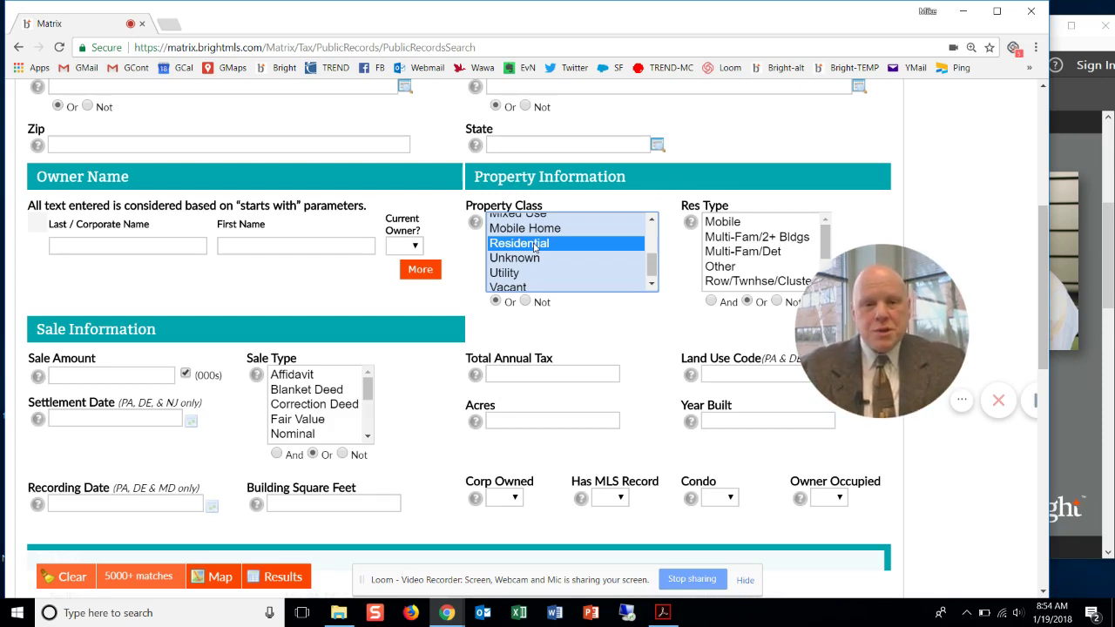
left_click(439, 378)
scroll(440, 379, "down", 2)
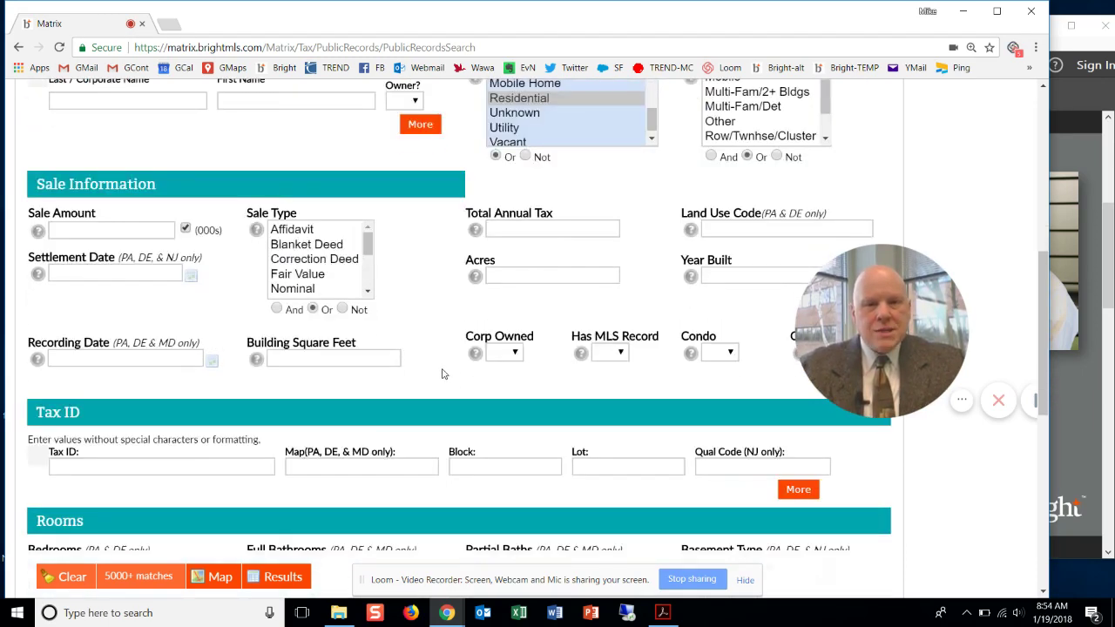
scroll(441, 374, "down", 2)
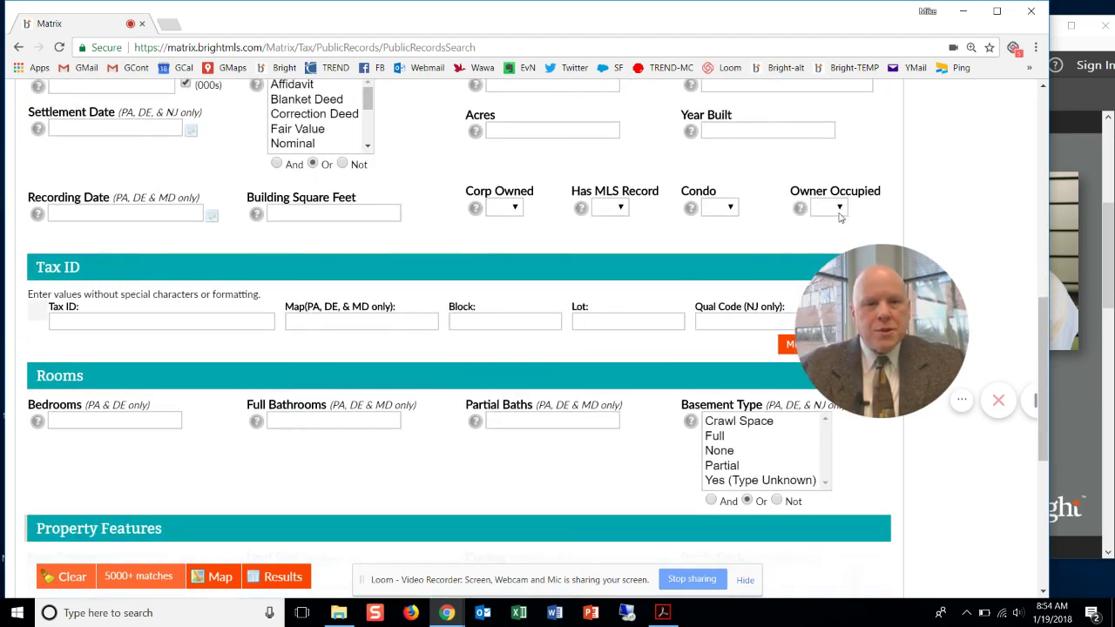
left_click(838, 211)
left_click(825, 240)
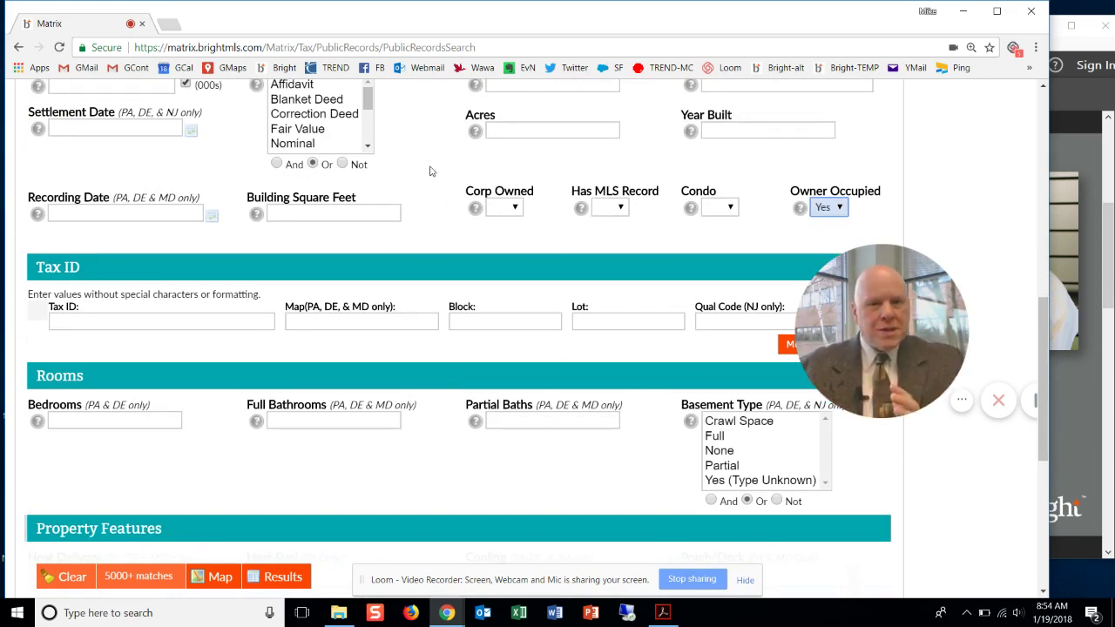
- Open the map view of the public records search and jump to Camp Hill, PA
scroll(495, 343, "down", 3)
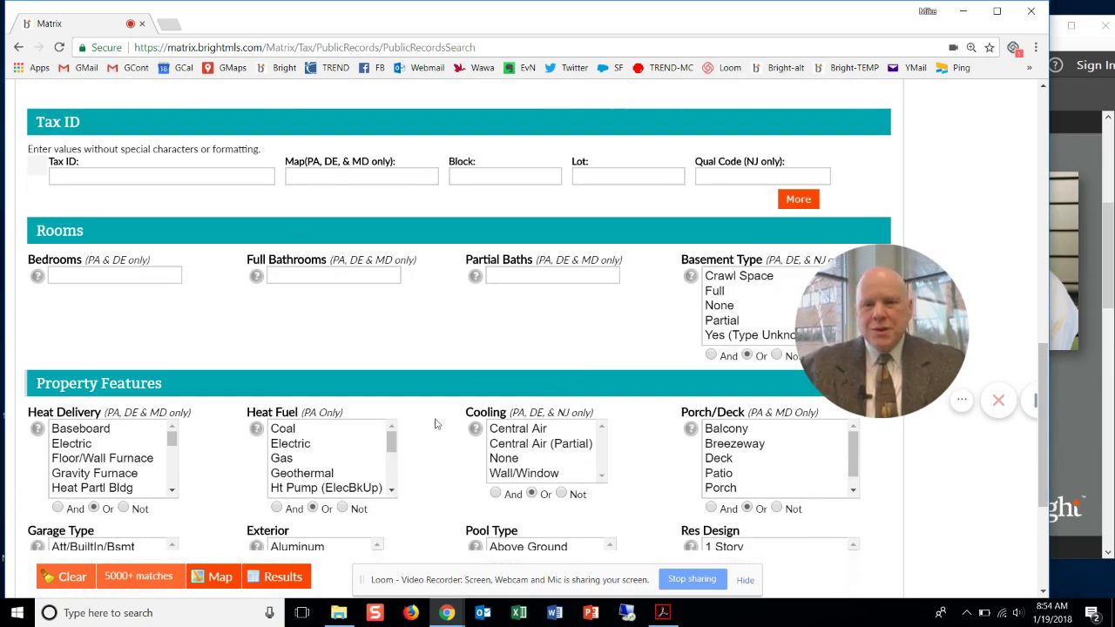
scroll(419, 429, "down", 2)
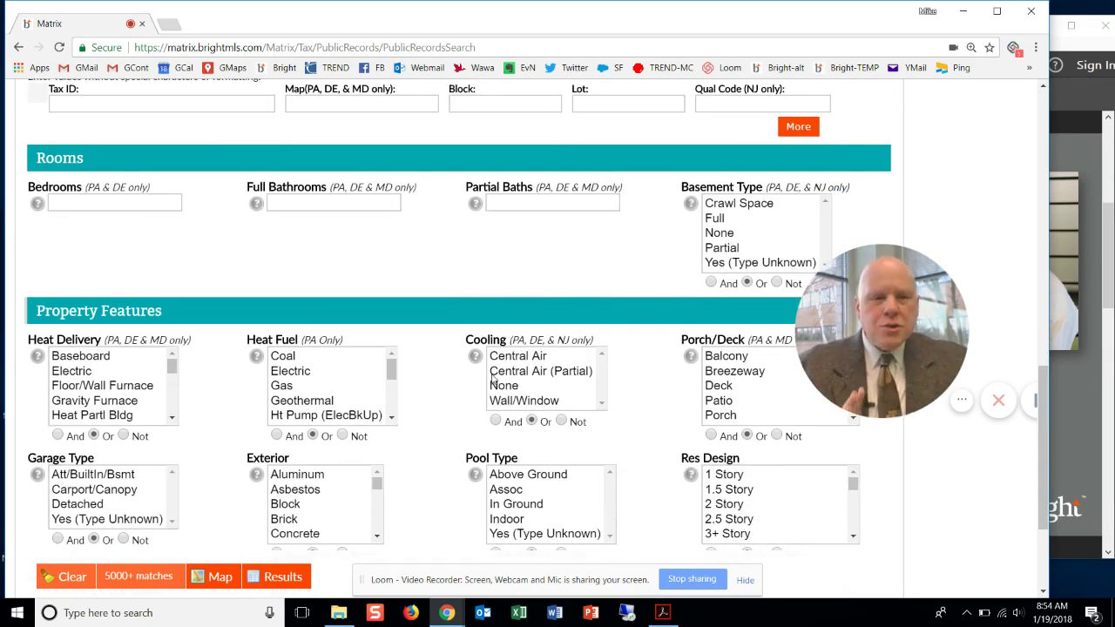
scroll(199, 544, "up", 10)
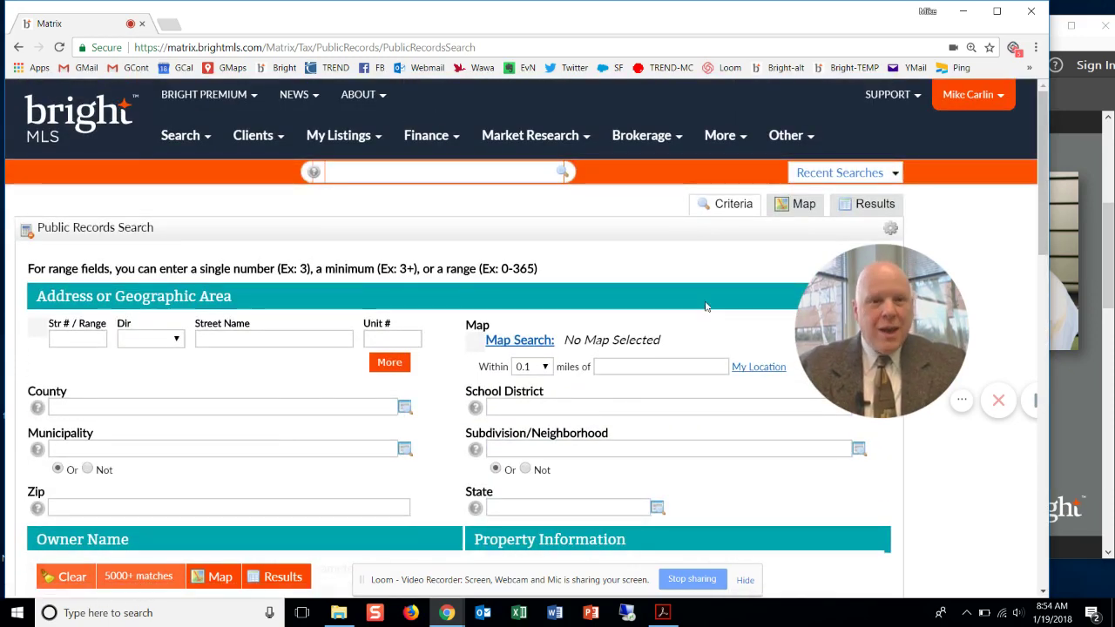
left_click(803, 209)
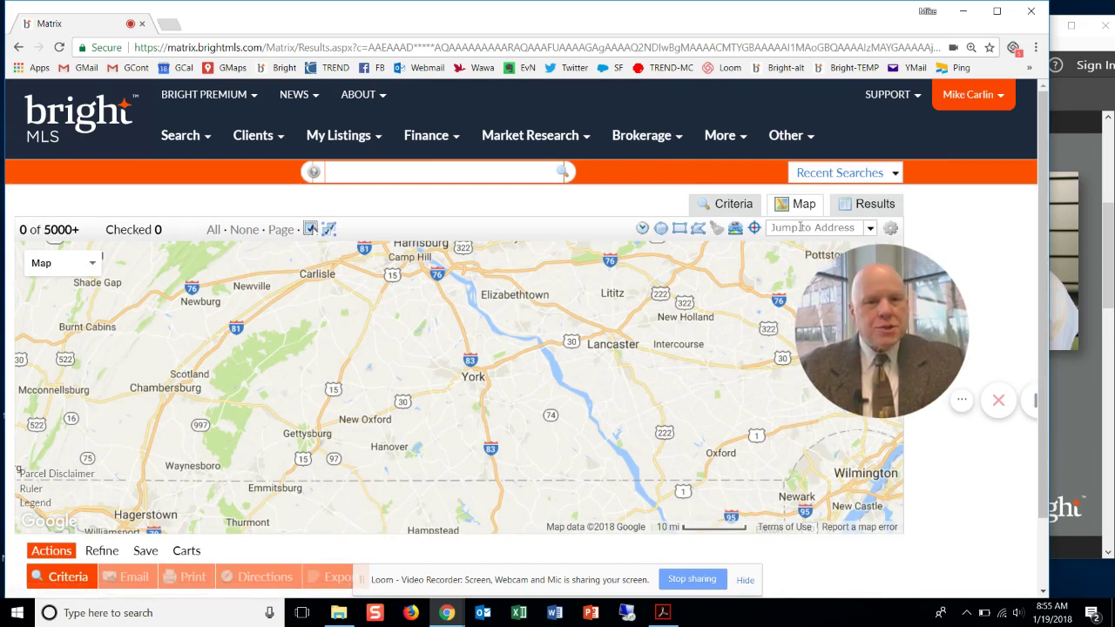
left_click(801, 227)
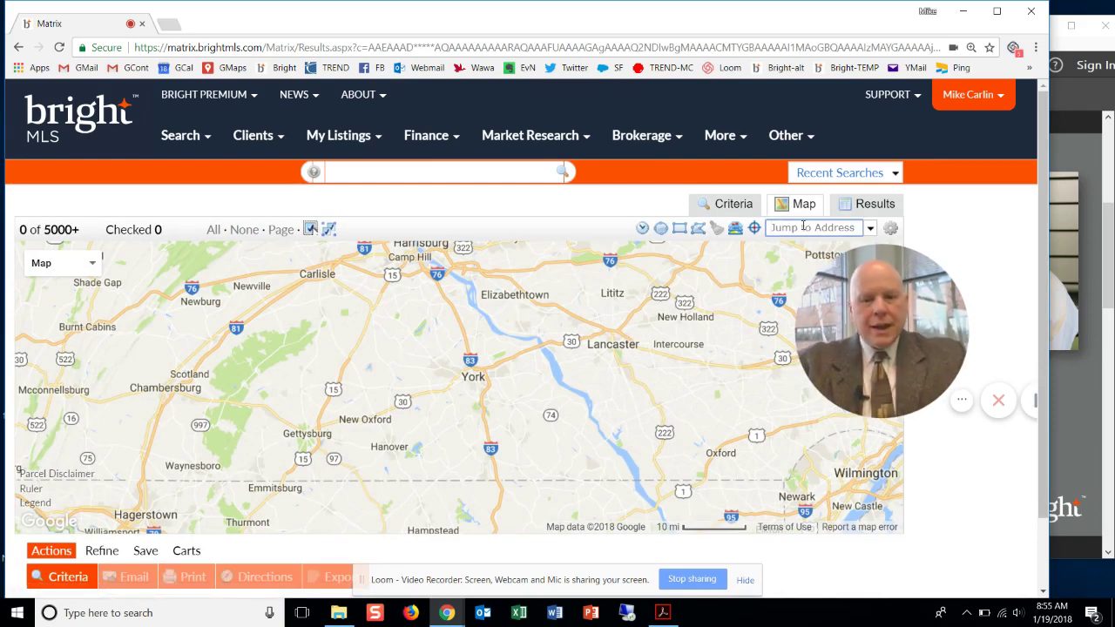
type("cam")
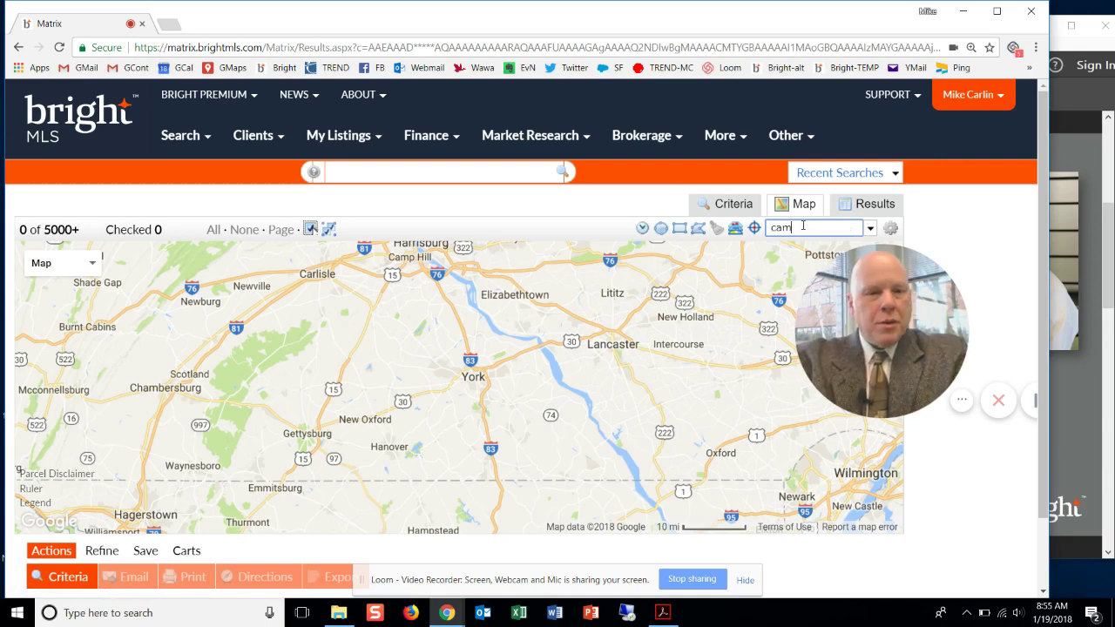
type("p hill, pa")
key("Return")
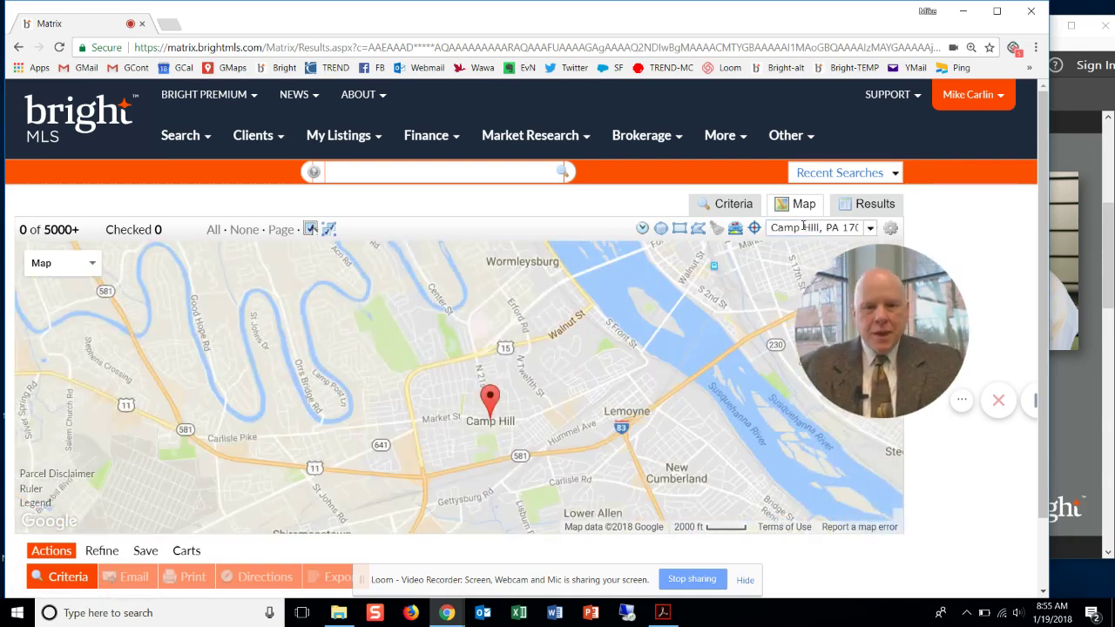
- Draw a closed polygon search area in Camp Hill bounded by S 32nd St, Route 581, S 24th St and Market St
left_click_drag(519, 452, 534, 367)
mouse_move(845, 310)
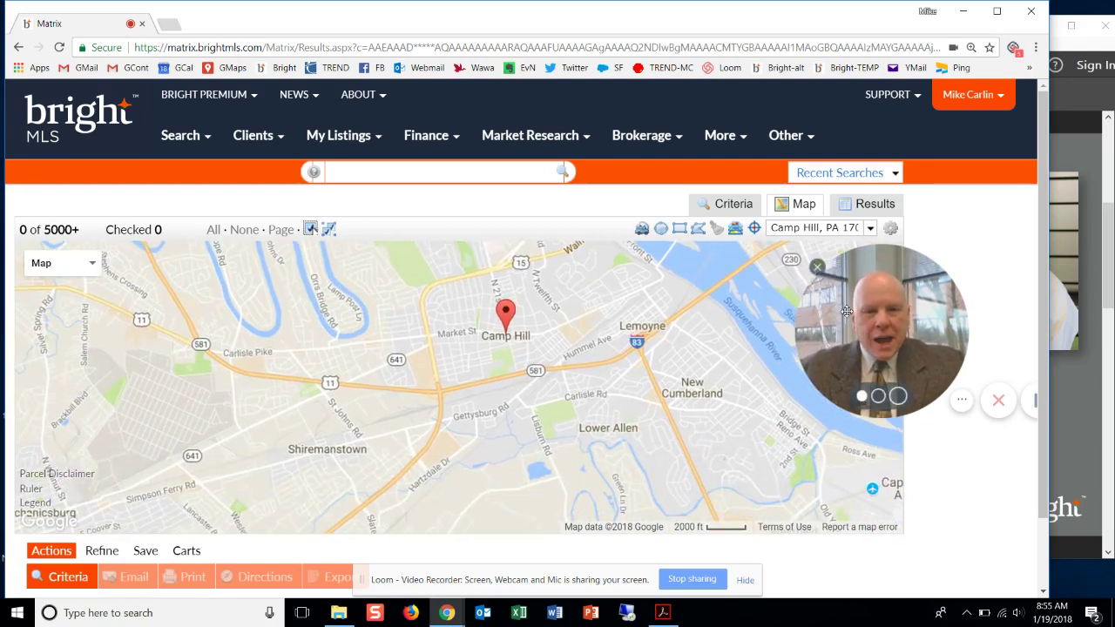
left_click_drag(846, 311, 717, 326)
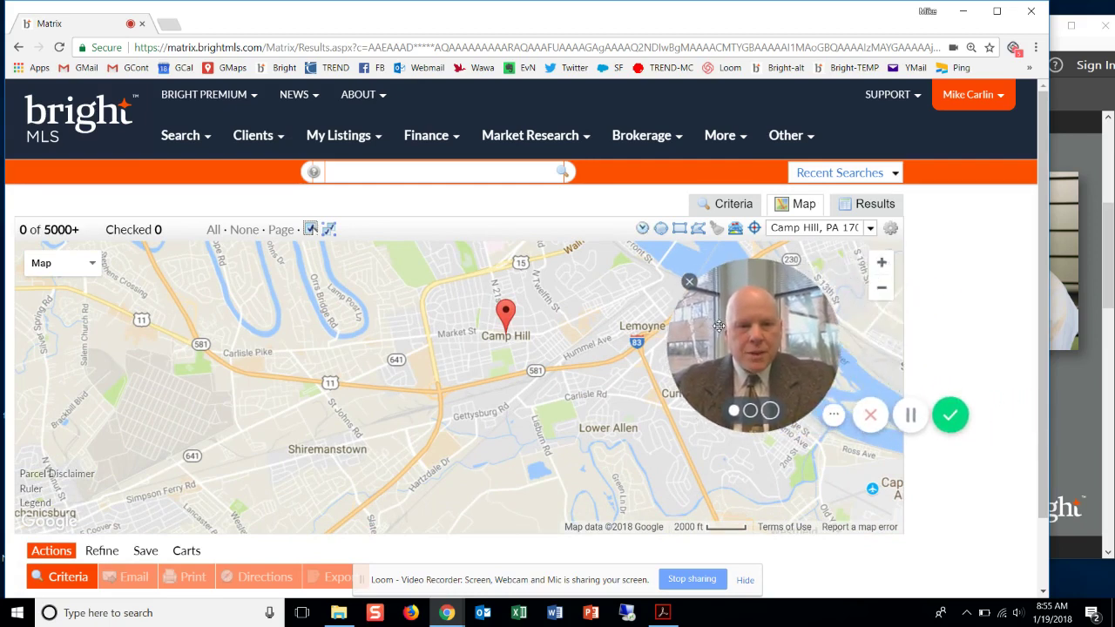
left_click(880, 264)
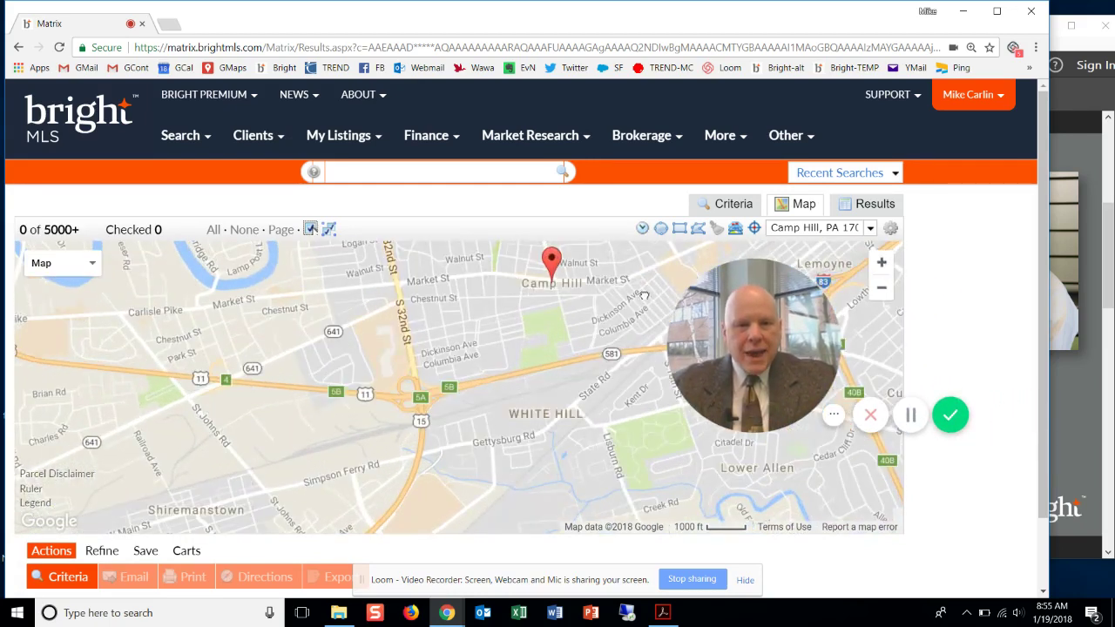
left_click_drag(645, 304, 651, 326)
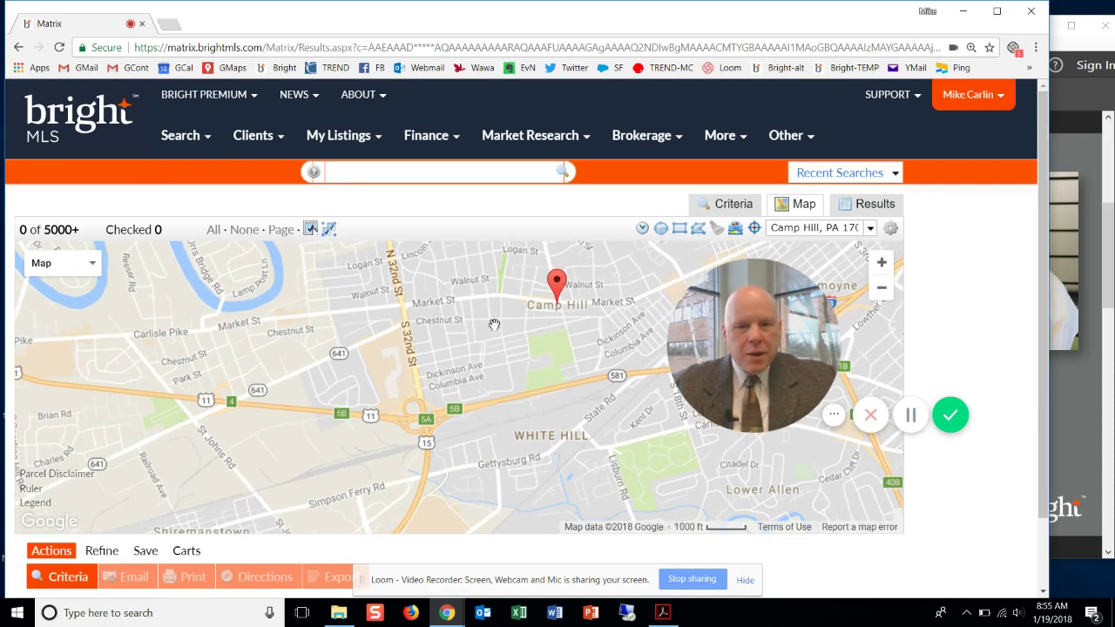
left_click_drag(447, 360, 477, 330)
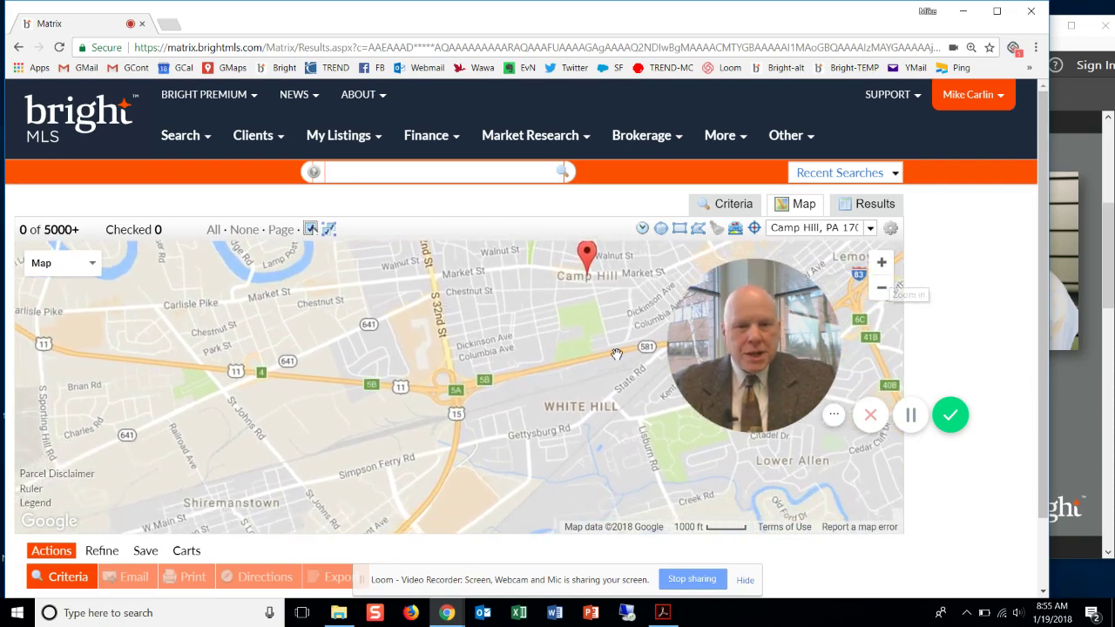
left_click(882, 262)
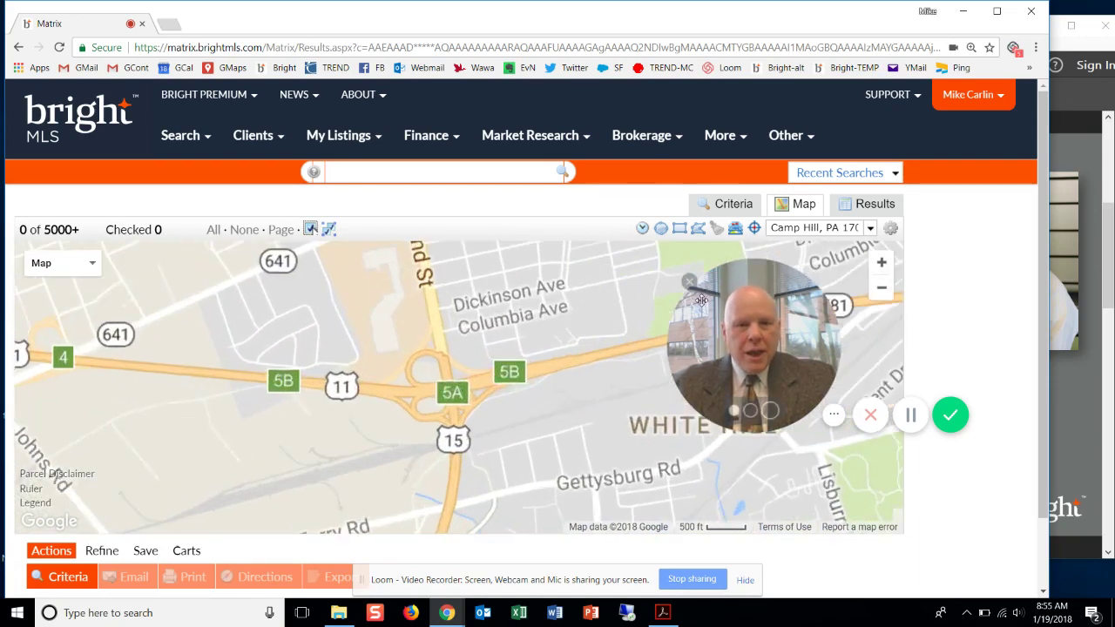
left_click_drag(614, 252, 579, 366)
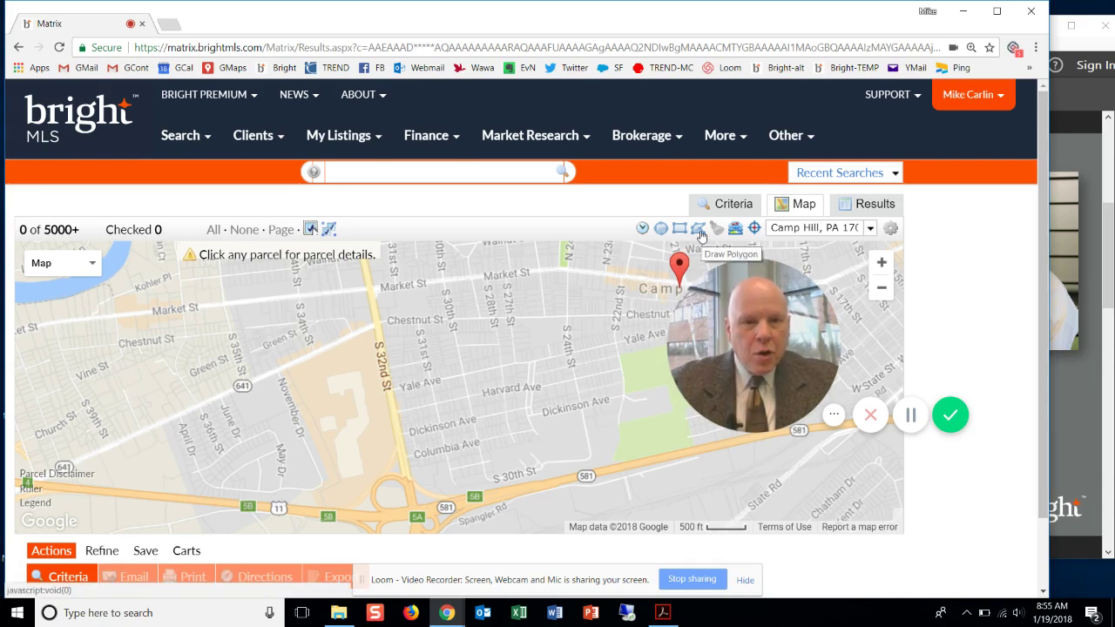
left_click(700, 232)
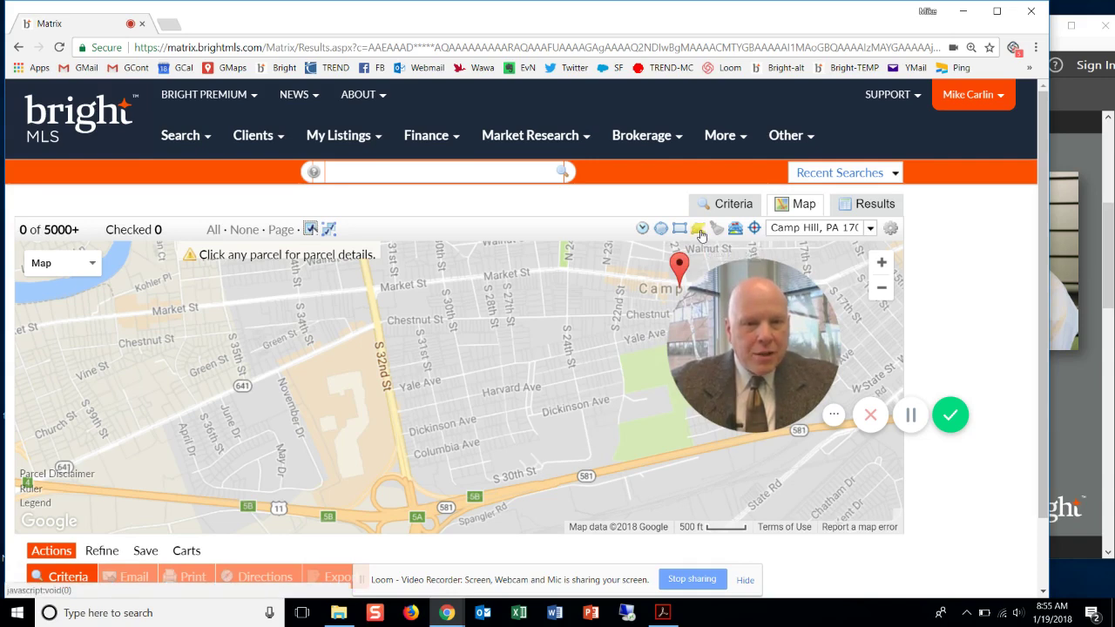
left_click(373, 289)
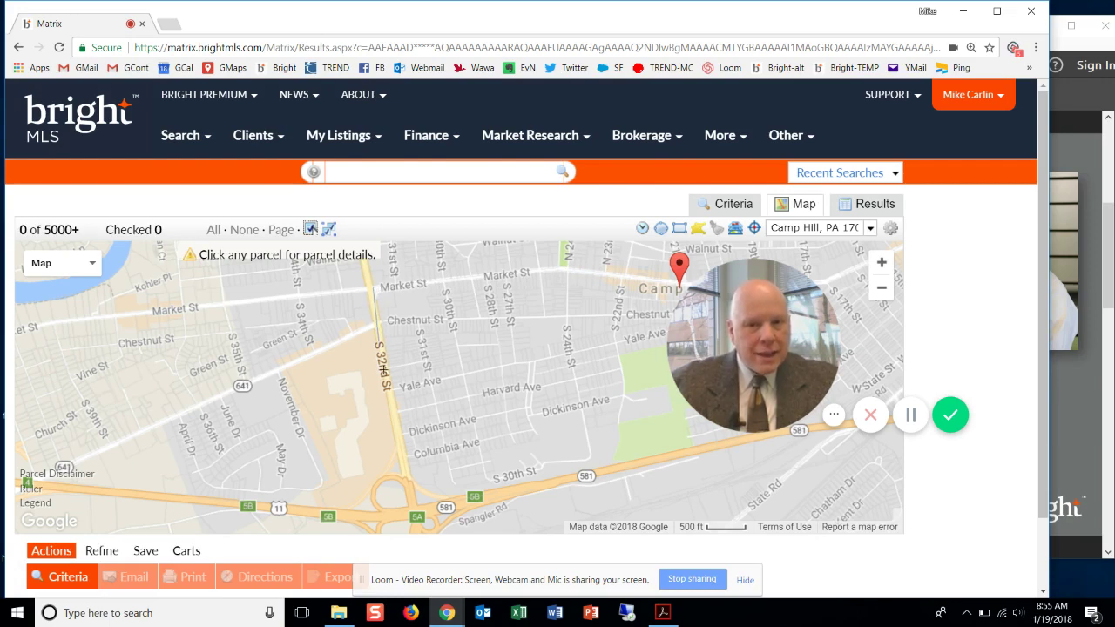
left_click(415, 476)
left_click(439, 497)
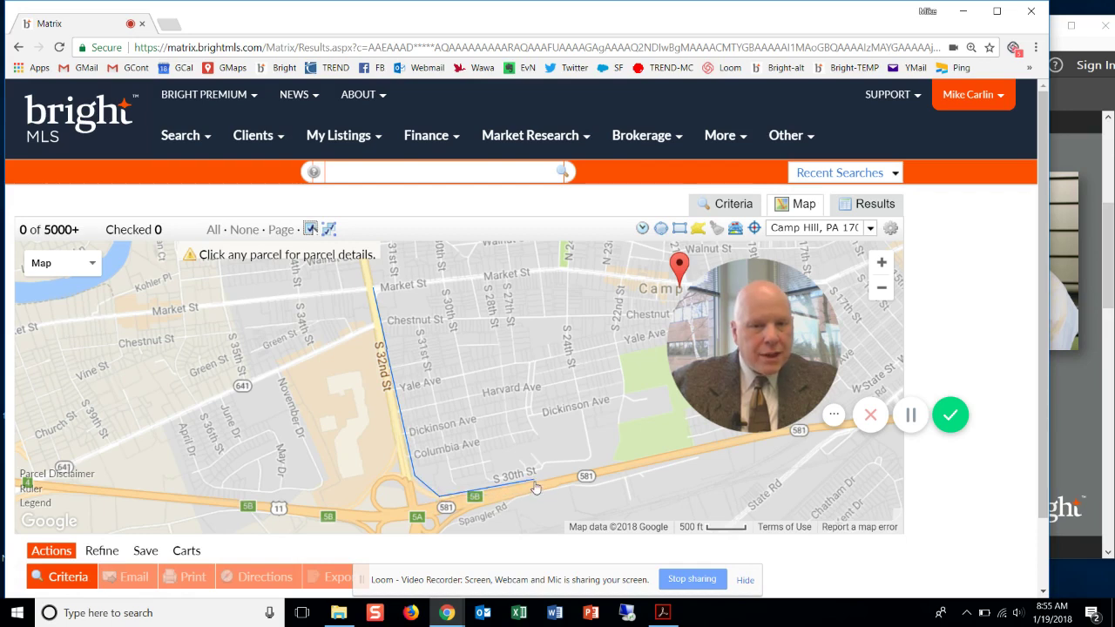
left_click(607, 468)
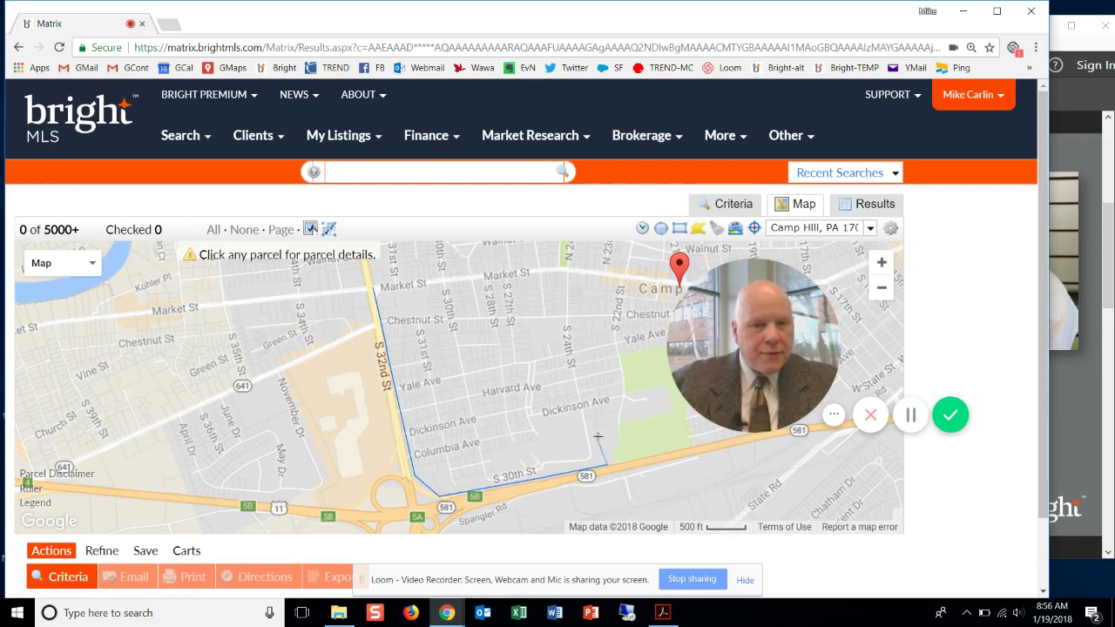
left_click(576, 376)
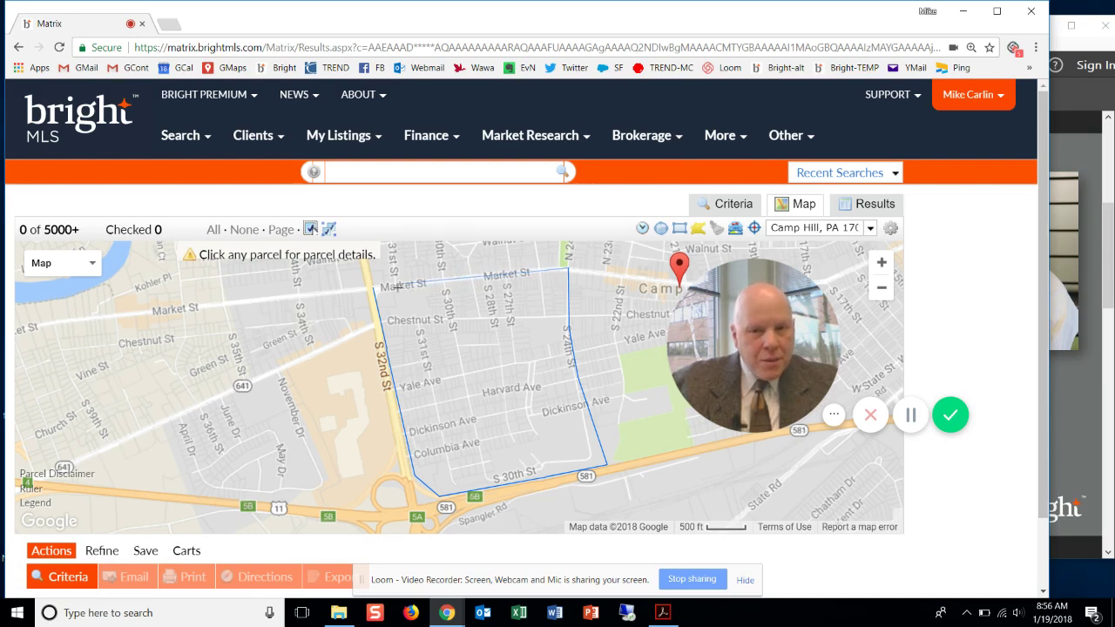
left_click(383, 289)
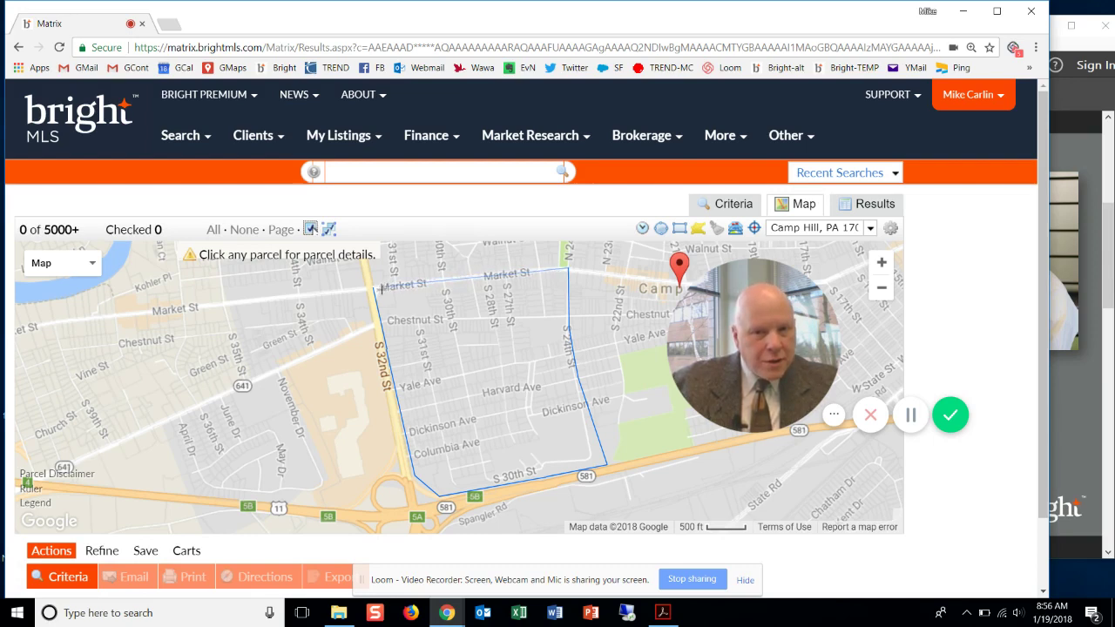
left_click(373, 291)
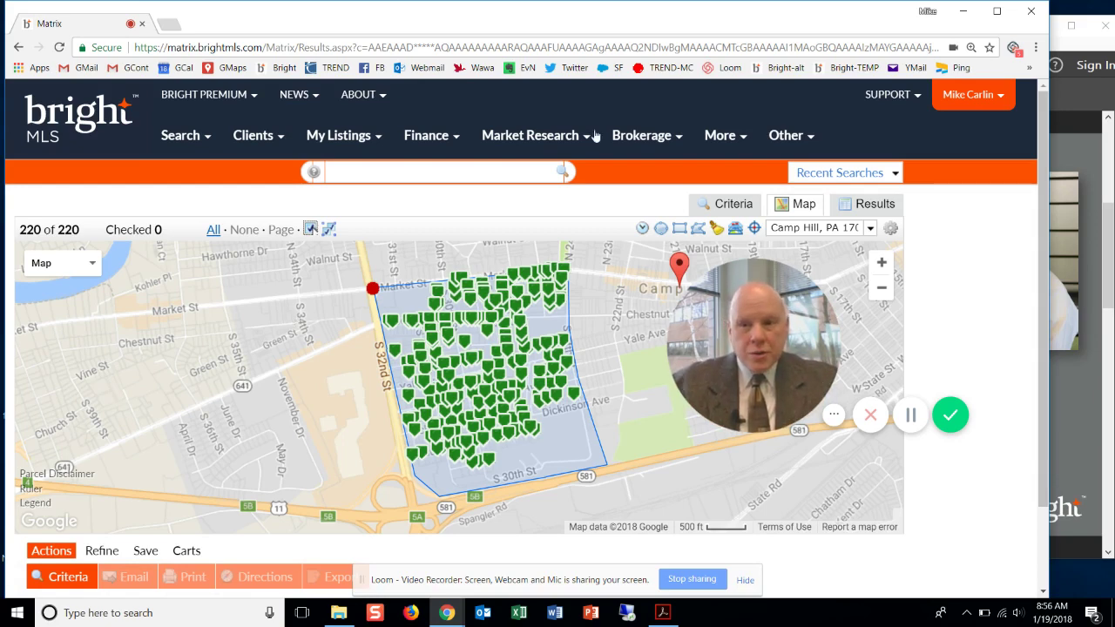
- Open the list of public record results for the properties inside the drawn polygon
left_click_drag(81, 229, 40, 227)
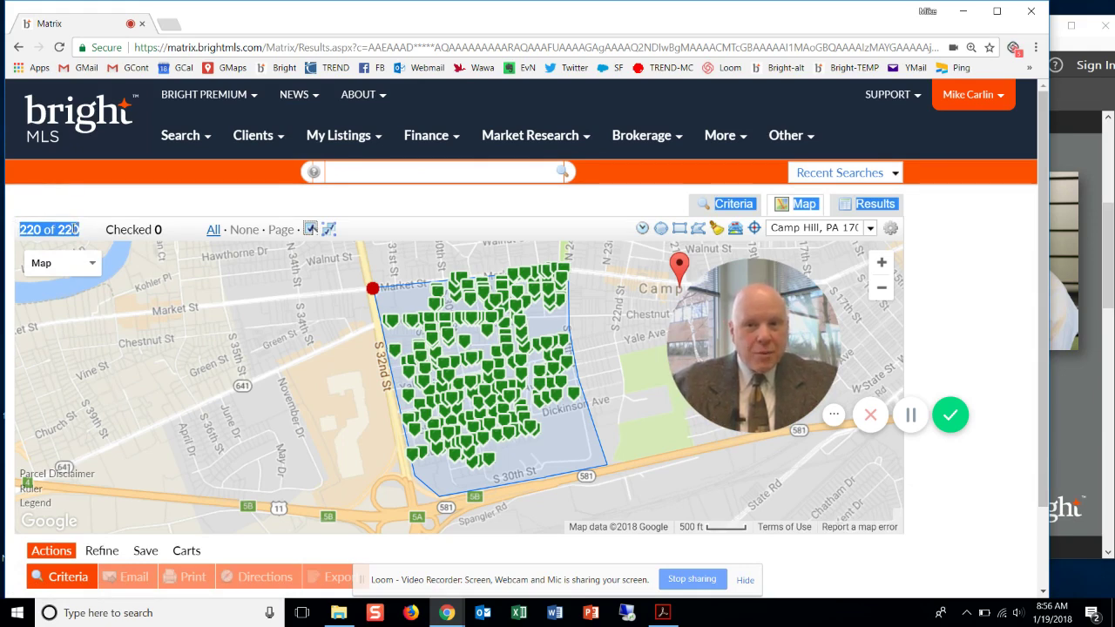
left_click(76, 229)
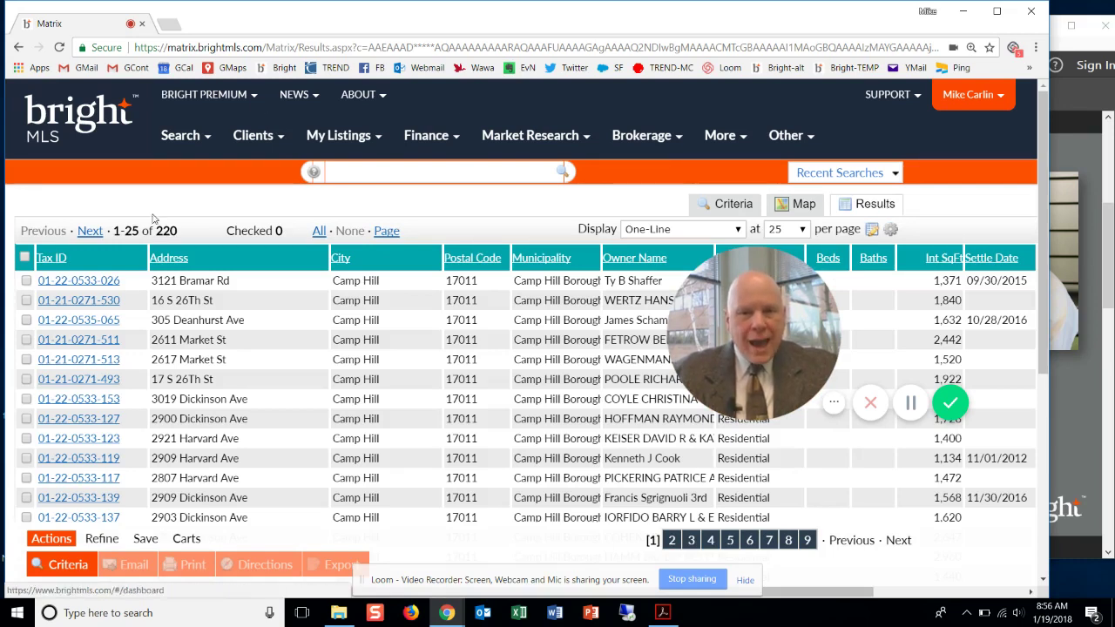
- Select all search results and print them to PDF as Mail Labels 5160 (Owner) Property Address
left_click(320, 230)
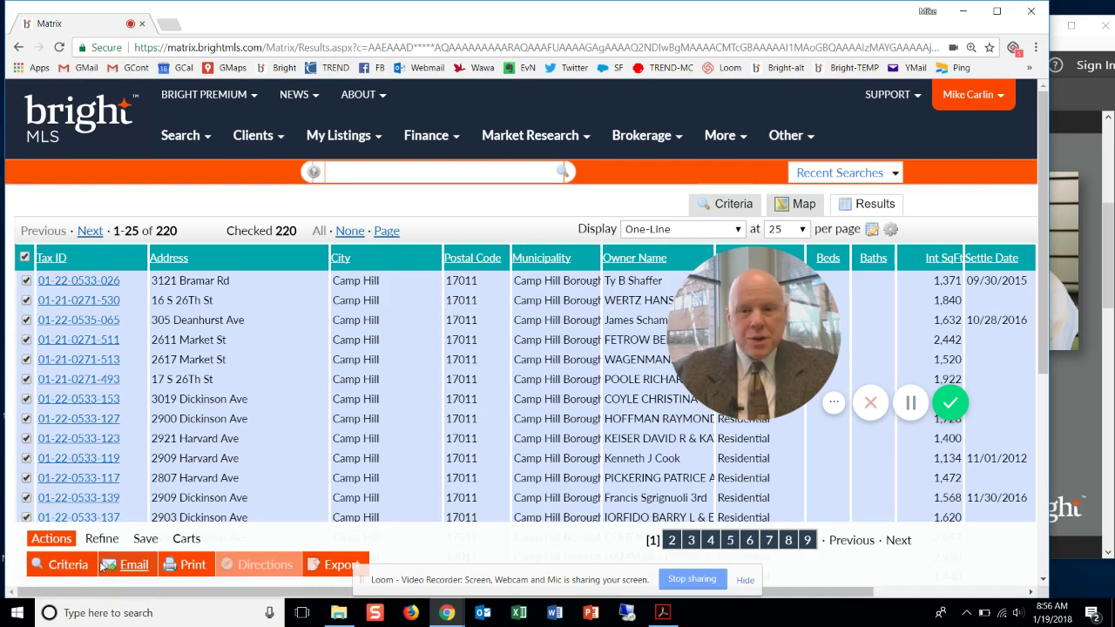
left_click(199, 573)
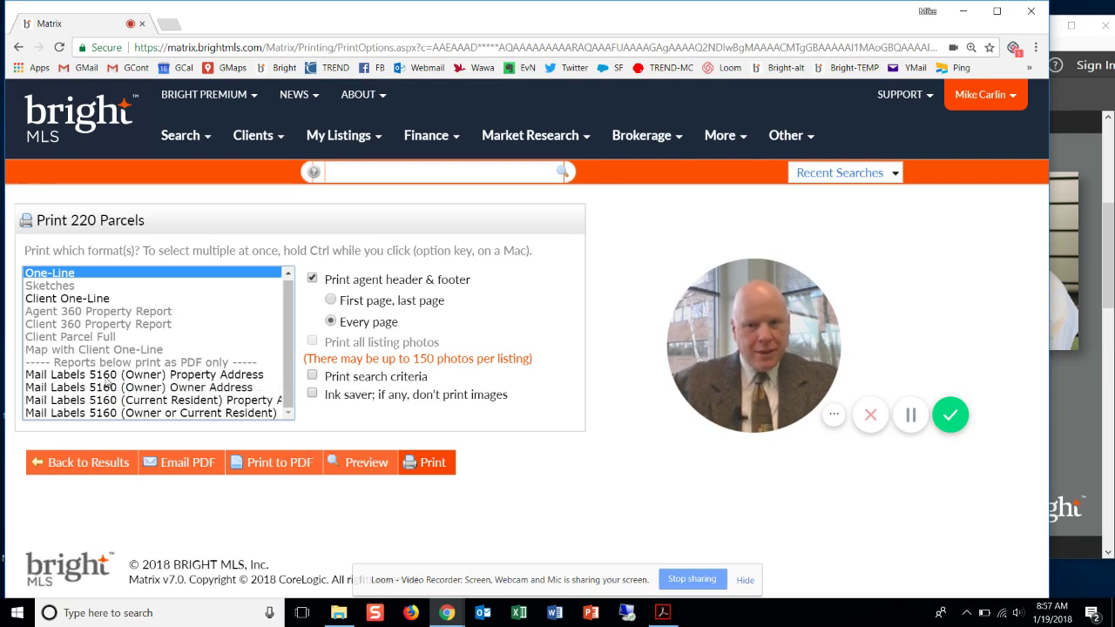
left_click(200, 376)
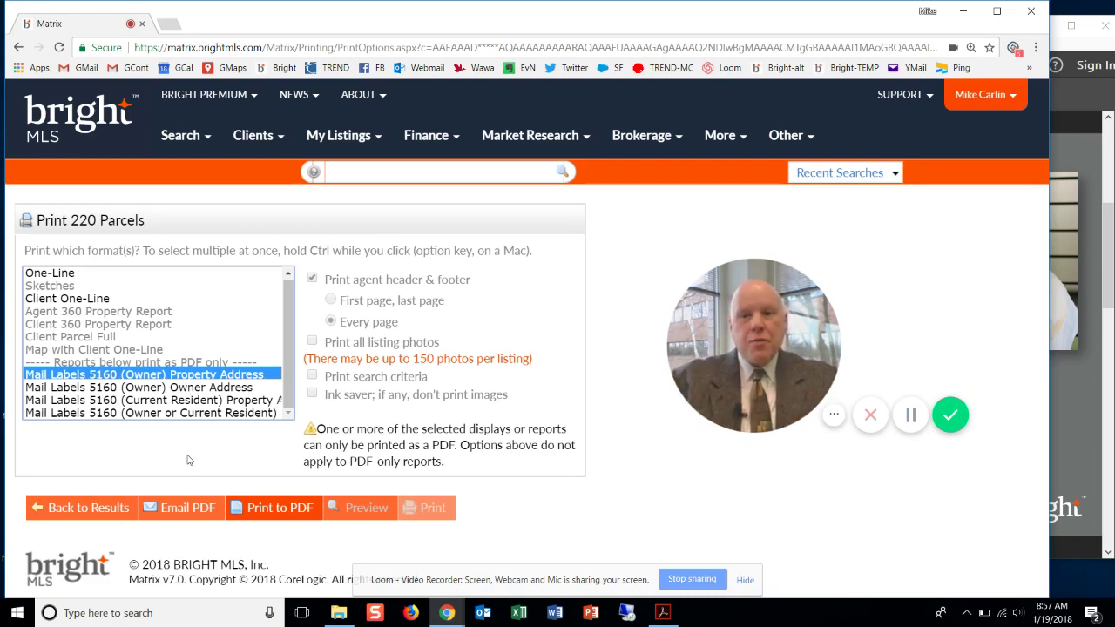
left_click(280, 515)
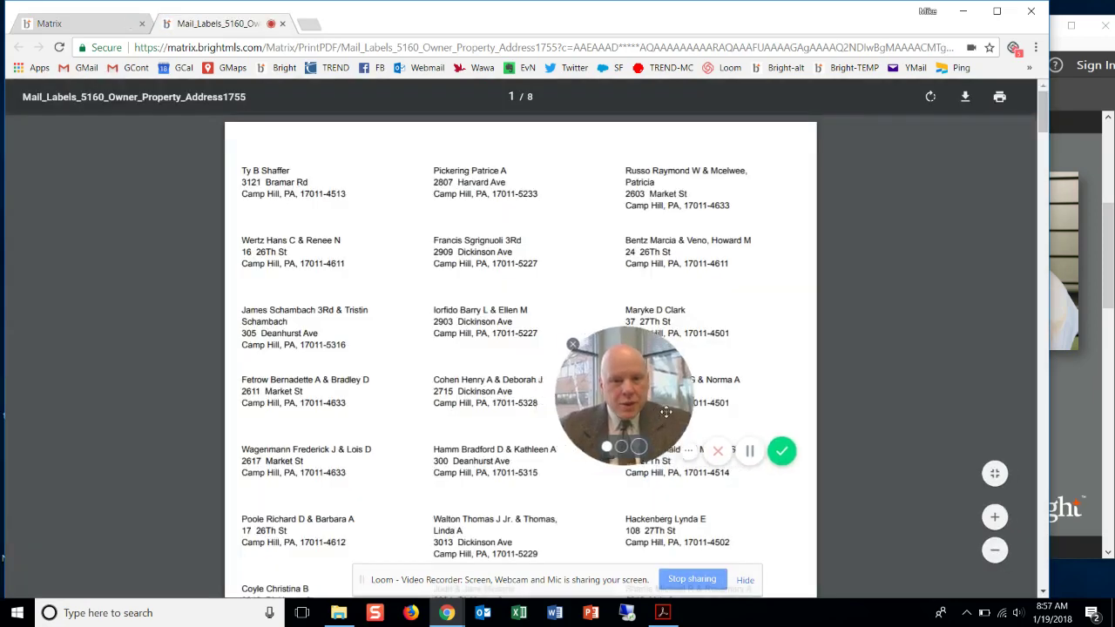
left_click_drag(683, 408, 191, 359)
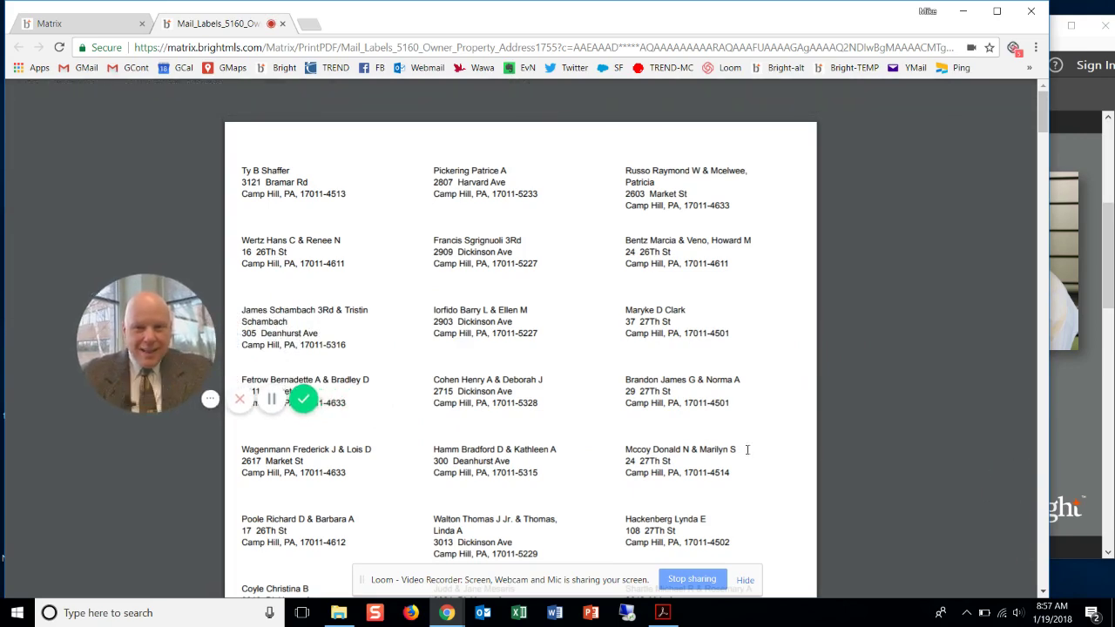
left_click(998, 519)
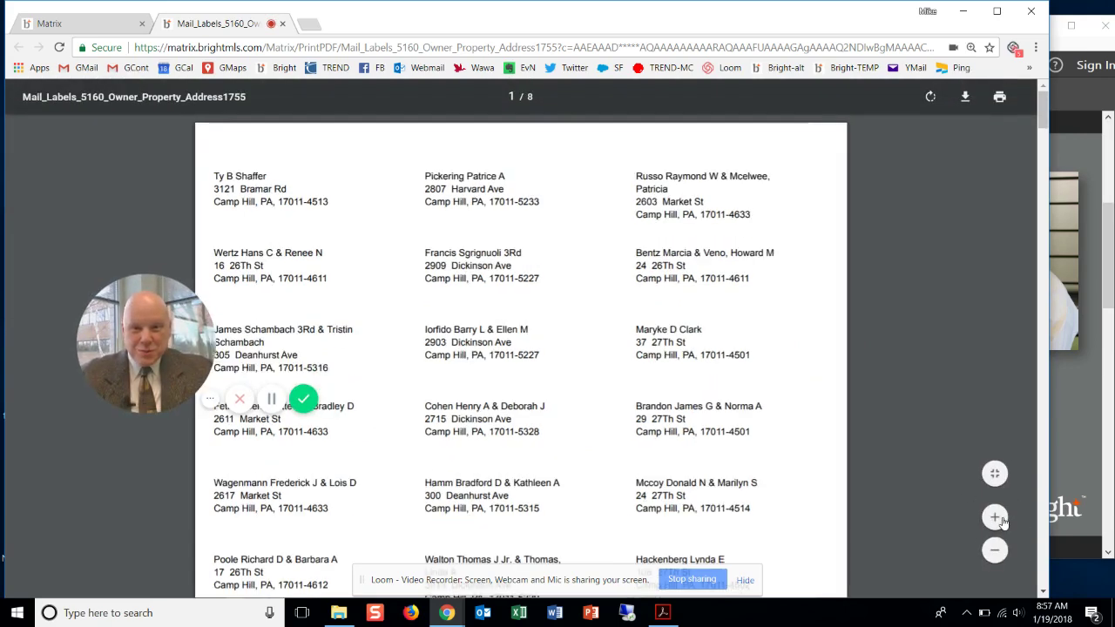
left_click_drag(170, 344, 153, 357)
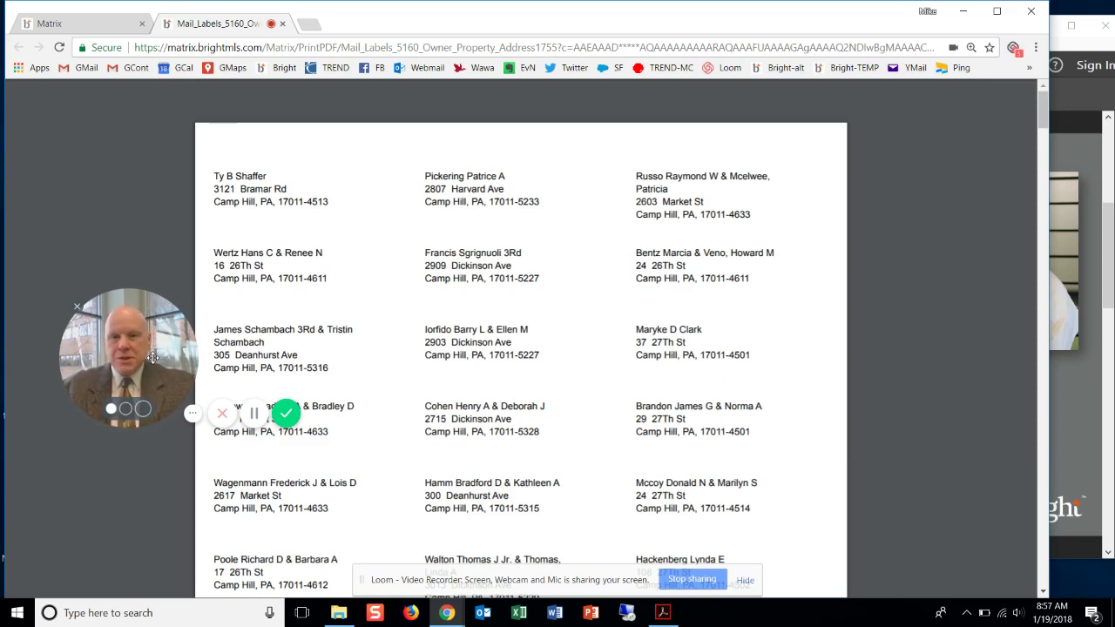
- Return to the public records search criteria, set Owner Occupied to No, and open the updated results
left_click(104, 26)
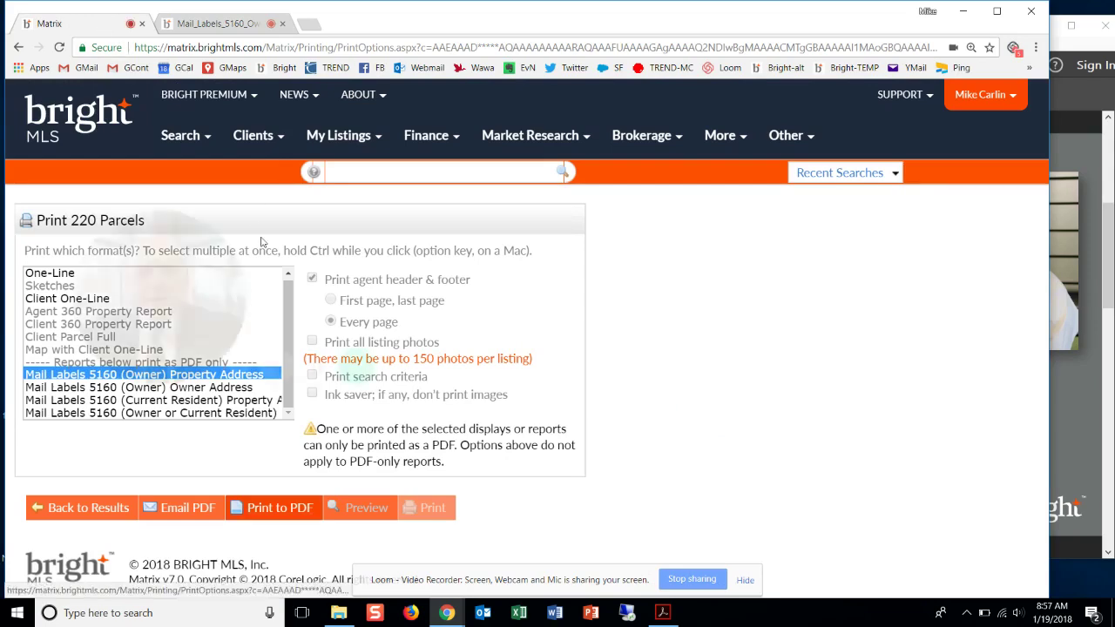
left_click(117, 509)
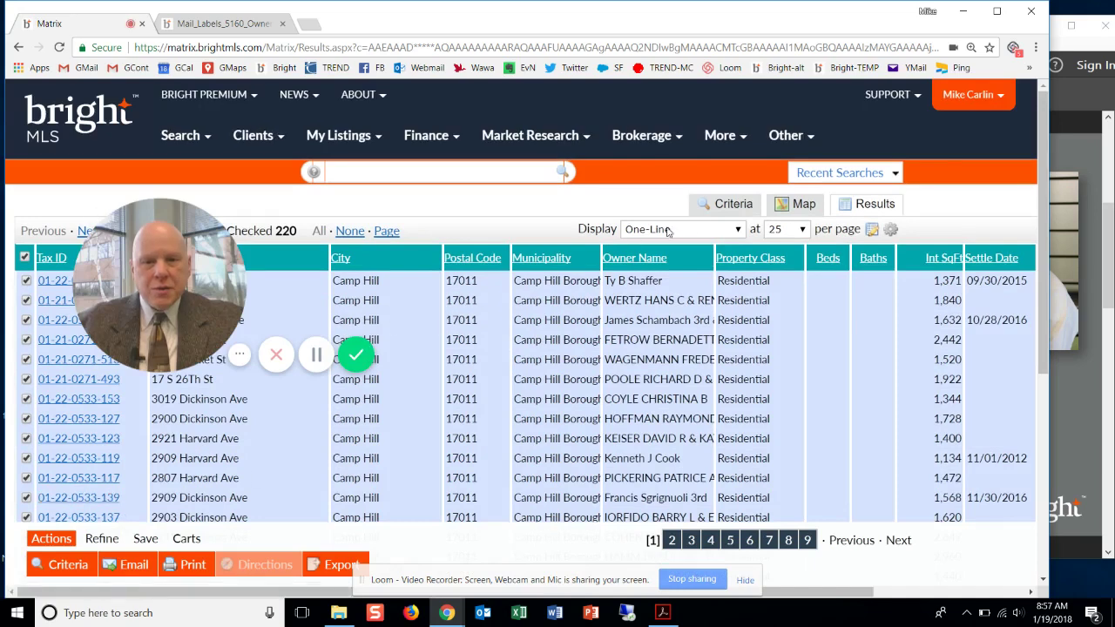
left_click(733, 205)
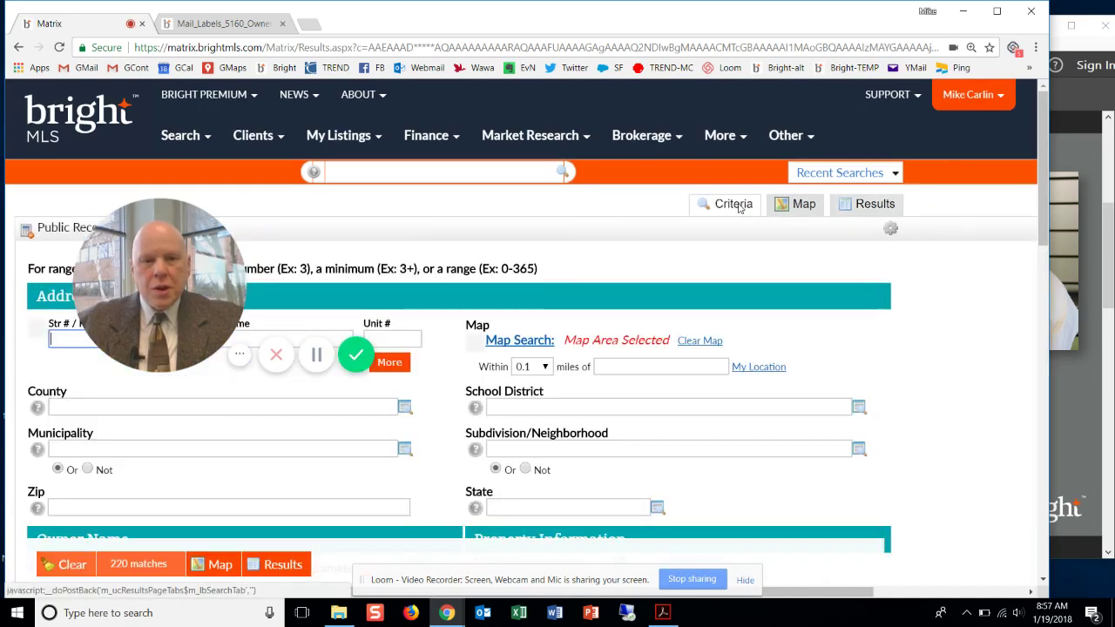
scroll(902, 414, "down", 3)
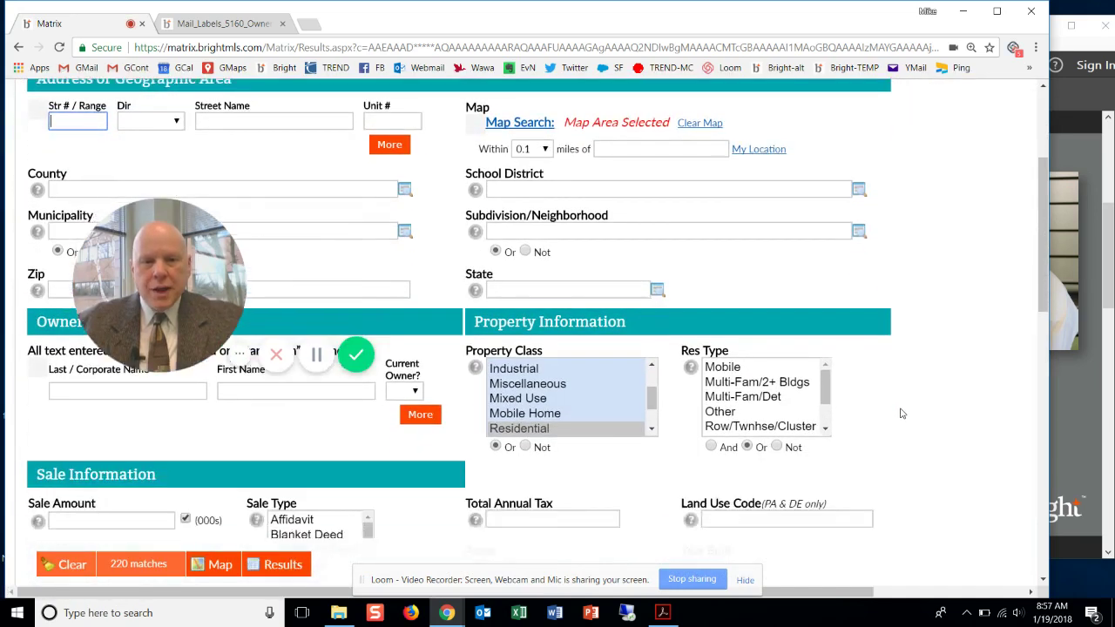
scroll(901, 414, "down", 3)
left_click(823, 426)
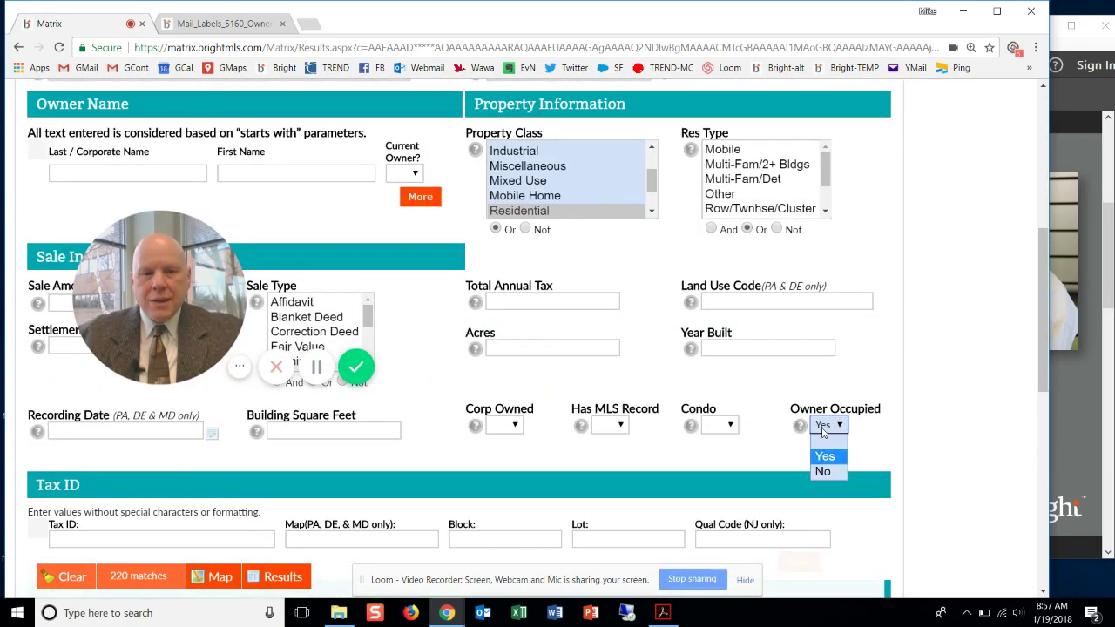
left_click(822, 476)
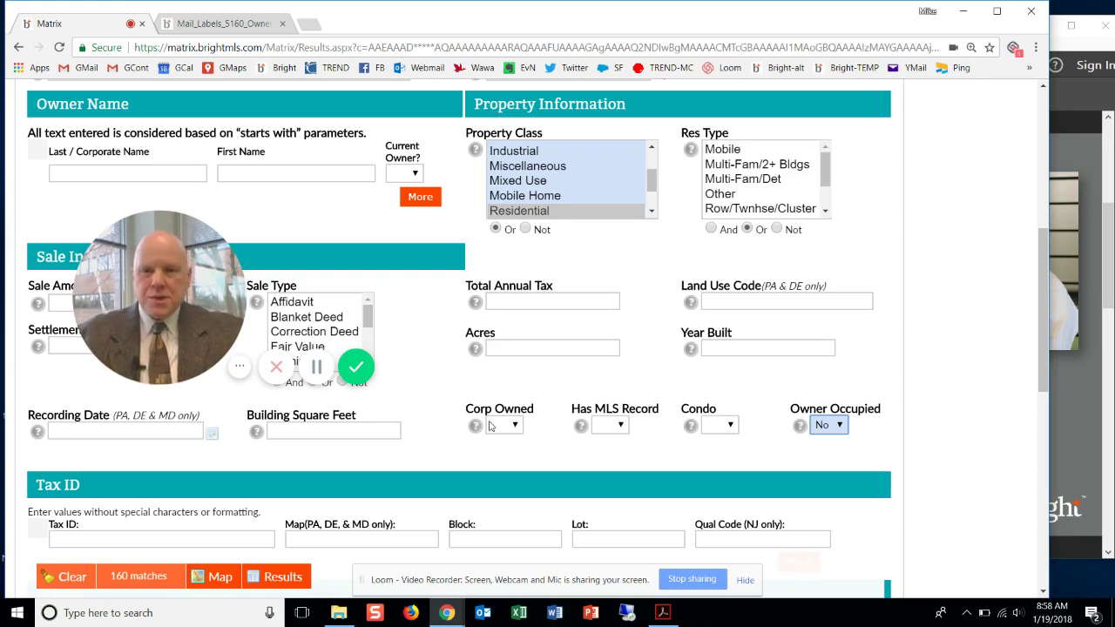
scroll(655, 267, "up", 5)
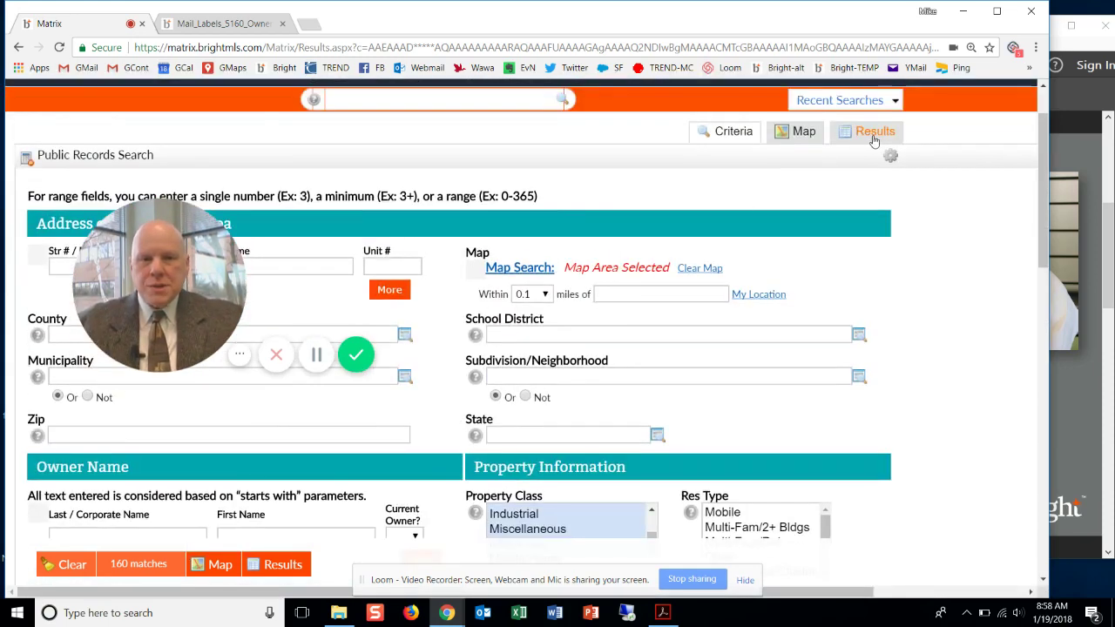
left_click(874, 140)
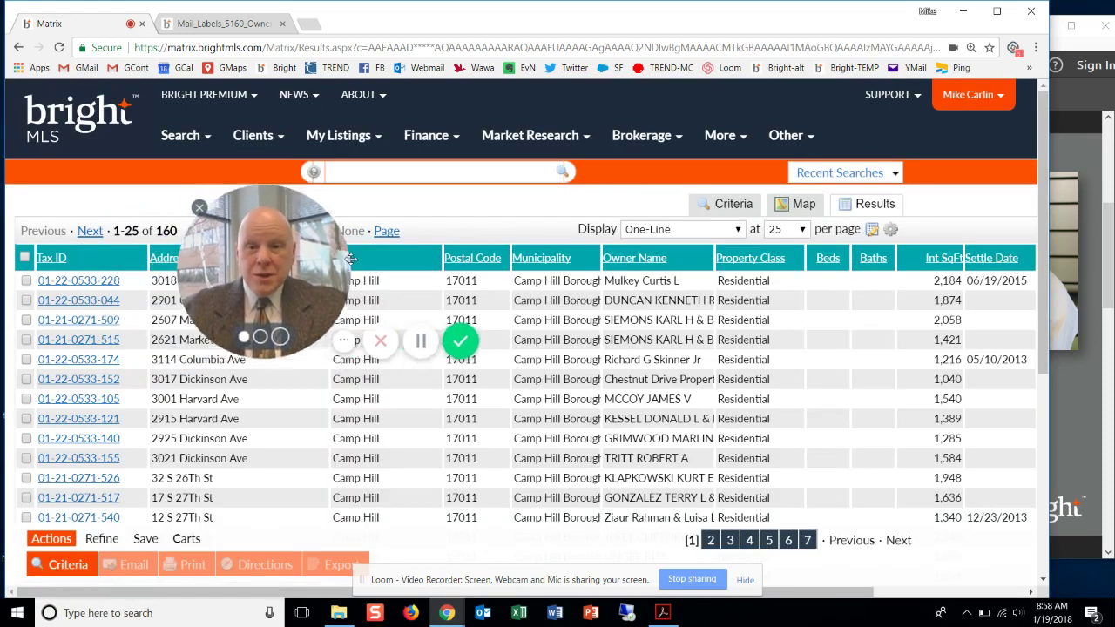
- Select all non-owner-occupied results and print them to PDF as Mail Labels 5160 (Owner) Owner Address
left_click_drag(396, 258, 581, 257)
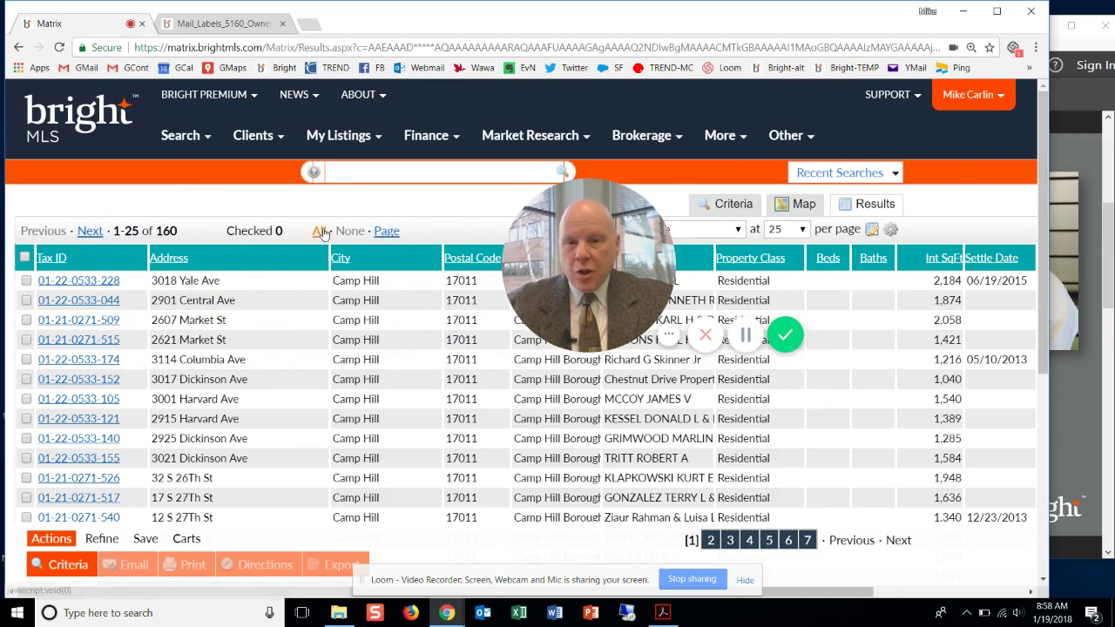
left_click(322, 232)
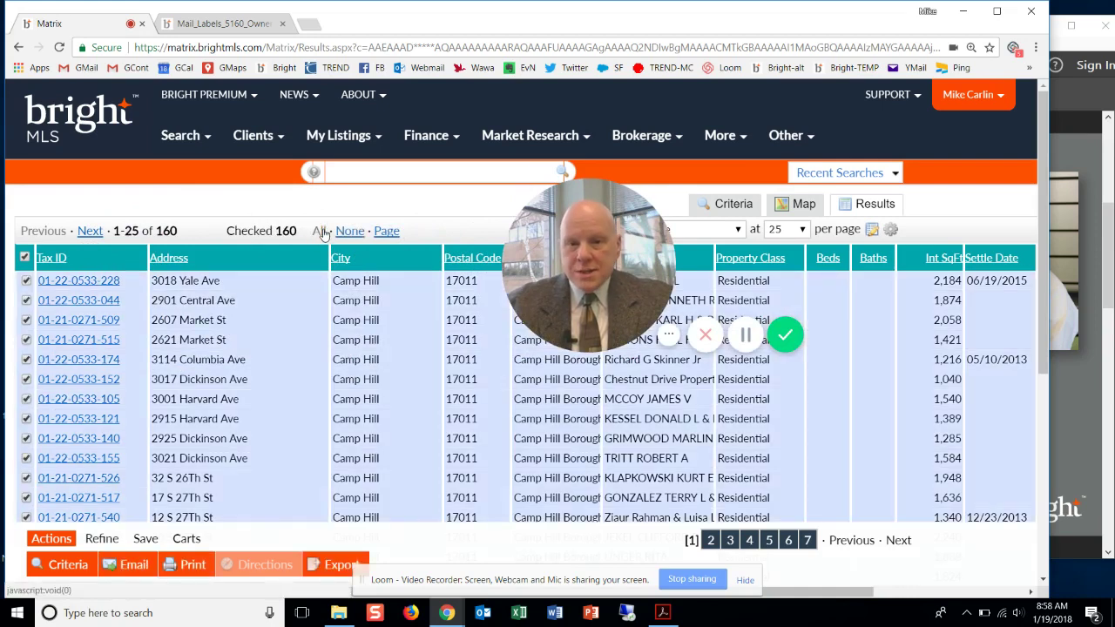
left_click(193, 564)
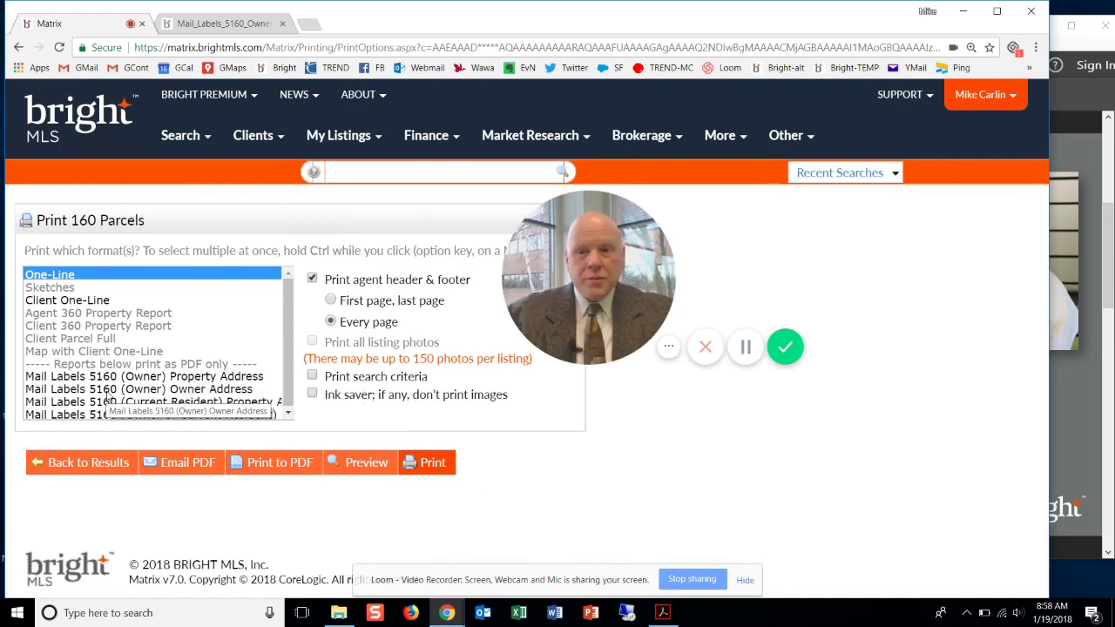
left_click(185, 390)
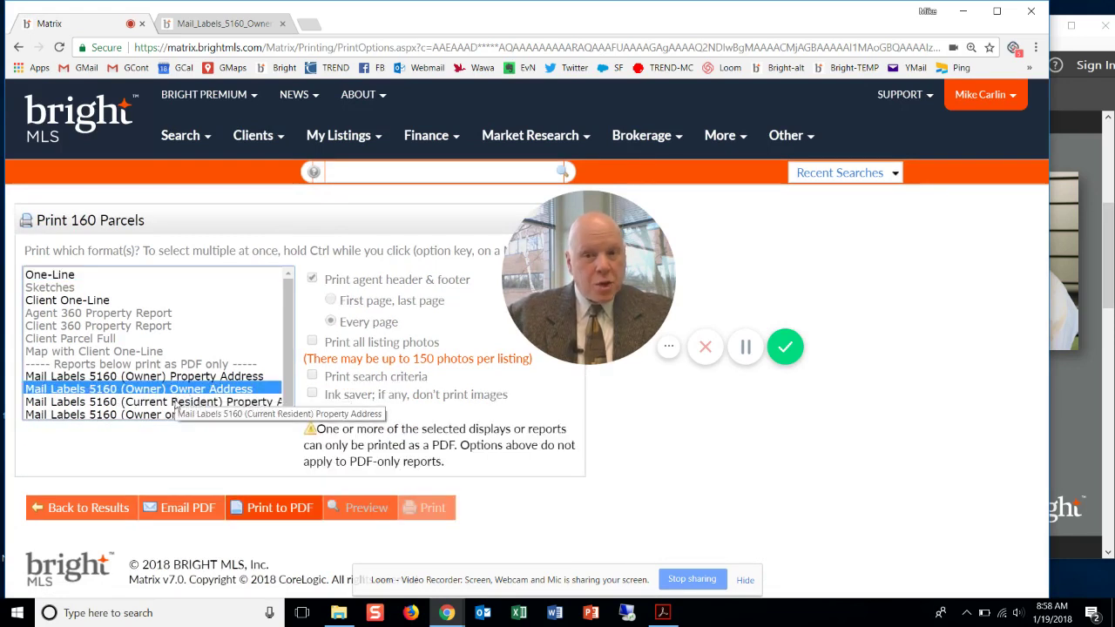
left_click(278, 505)
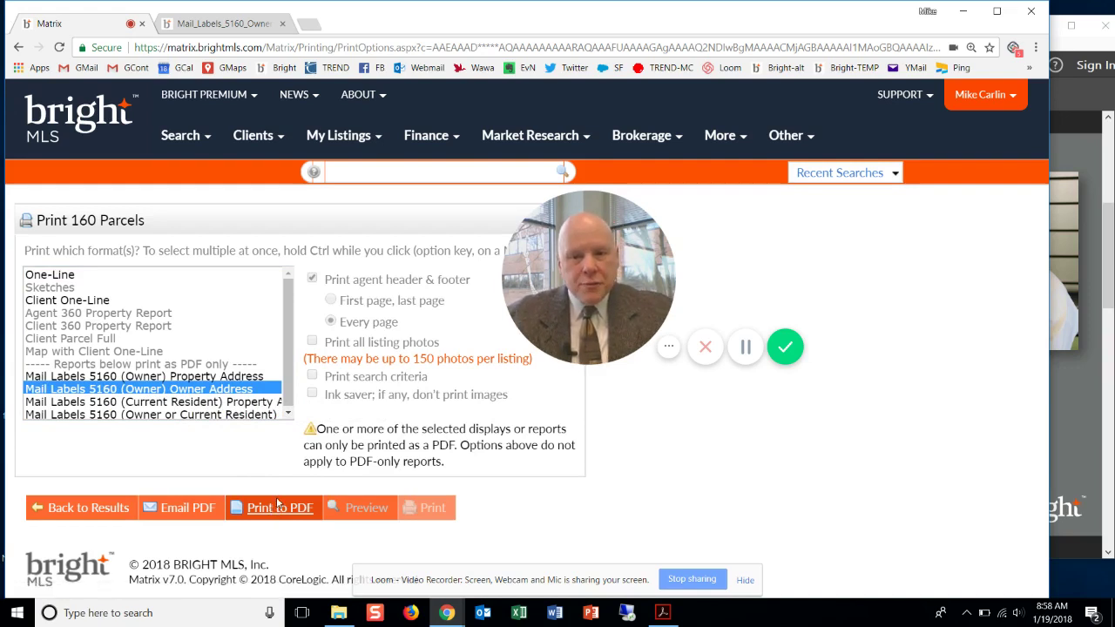
left_click(278, 505)
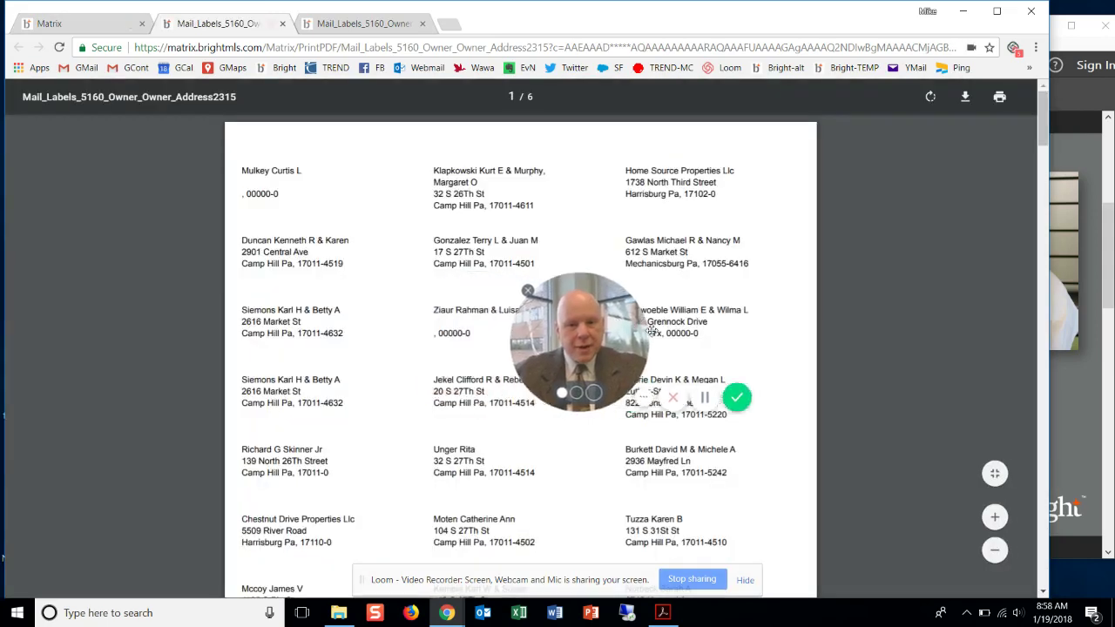
left_click_drag(679, 332, 176, 281)
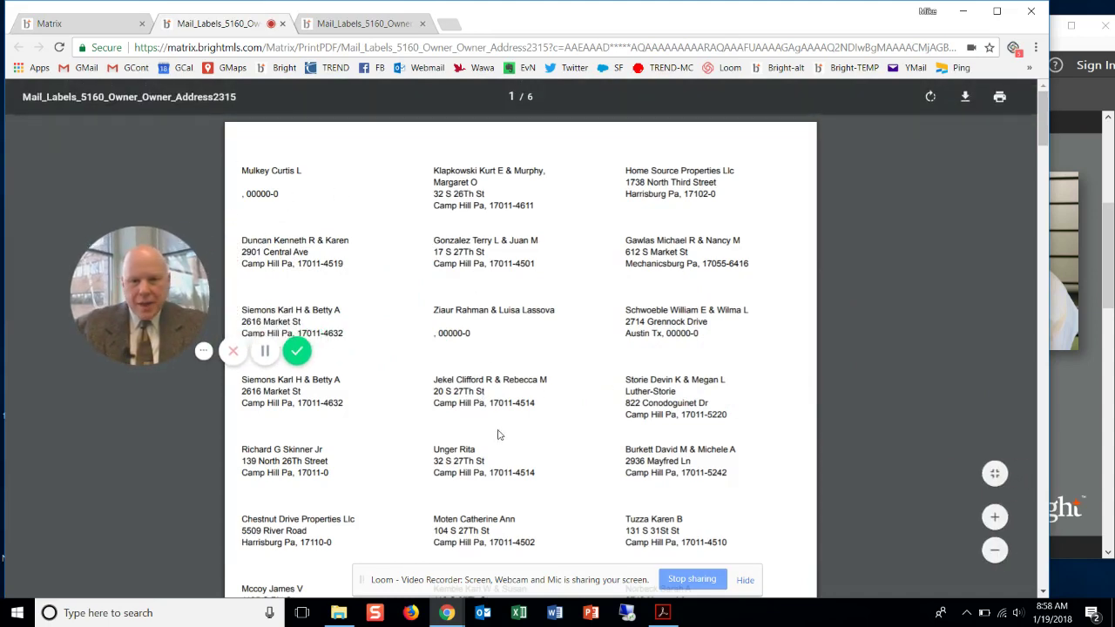
- Highlight the out-of-state owner's mailing address in the labels PDF and look over the labels further down the page
left_click_drag(706, 334, 655, 322)
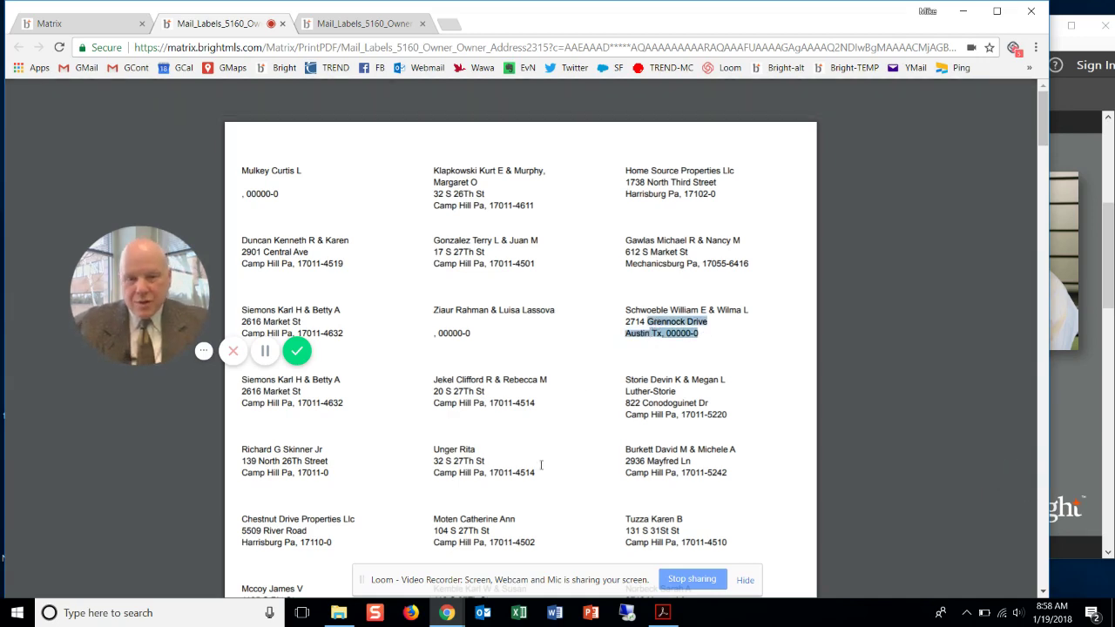
scroll(826, 297, "down", 2)
scroll(768, 368, "down", 1)
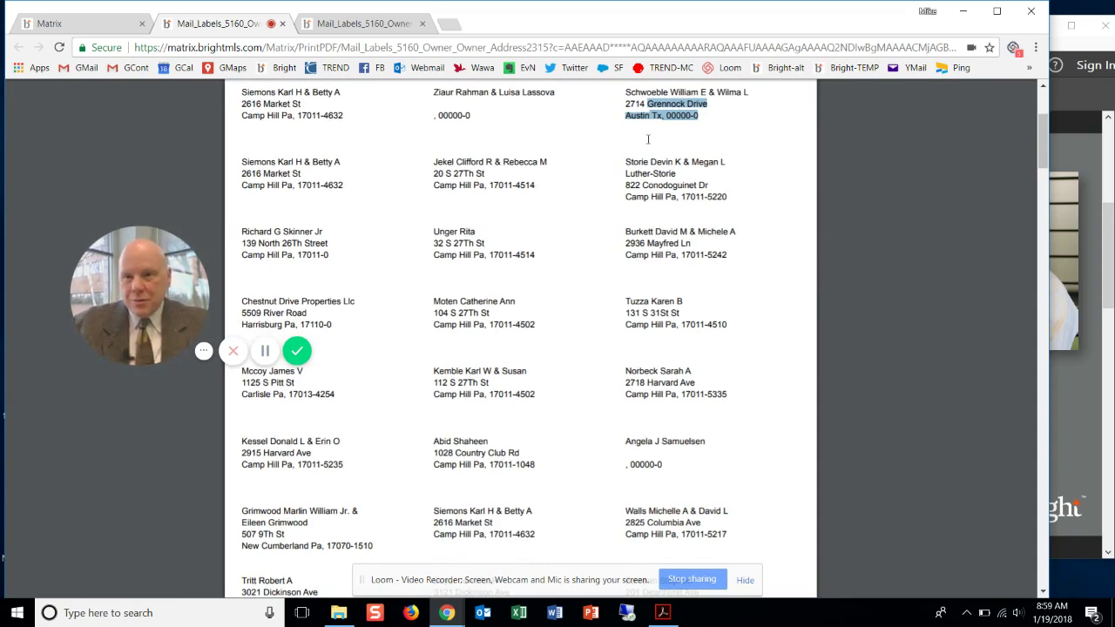
- Leave the labels PDF, switch to the Bright MLS presentation in Adobe Acrobat Reader, and go through the support page to the last page
left_click(127, 31)
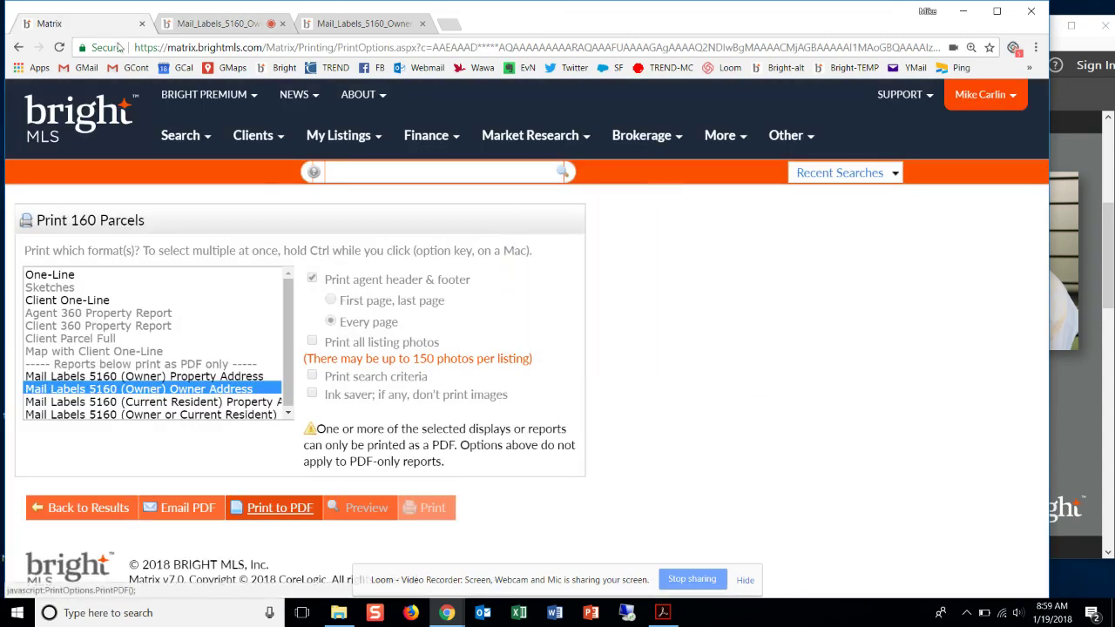
left_click_drag(225, 210, 255, 362)
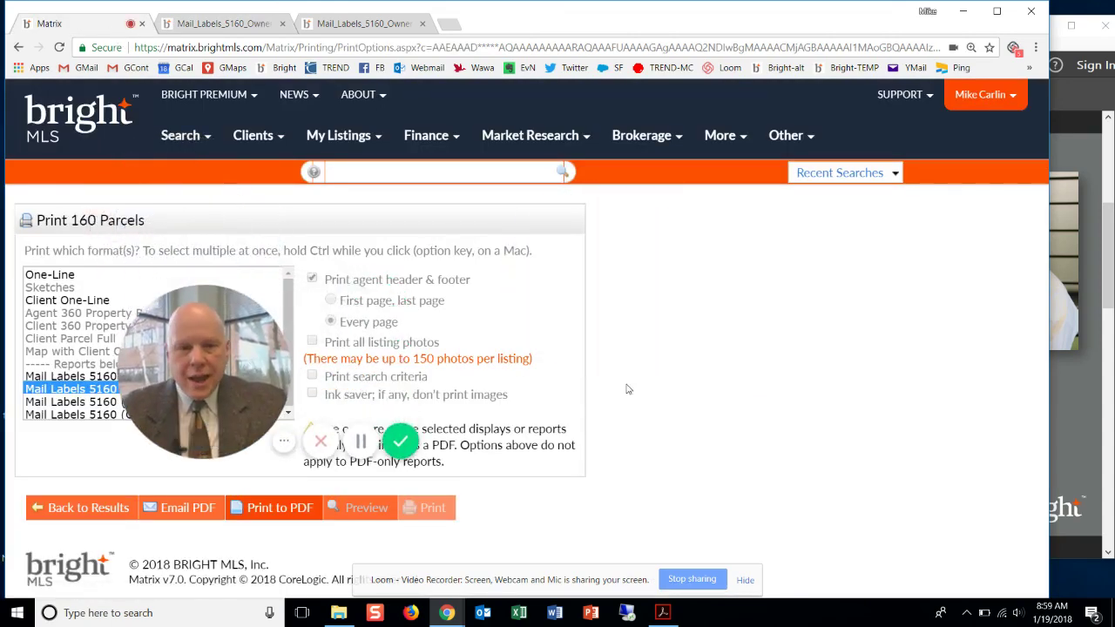
left_click(1108, 281)
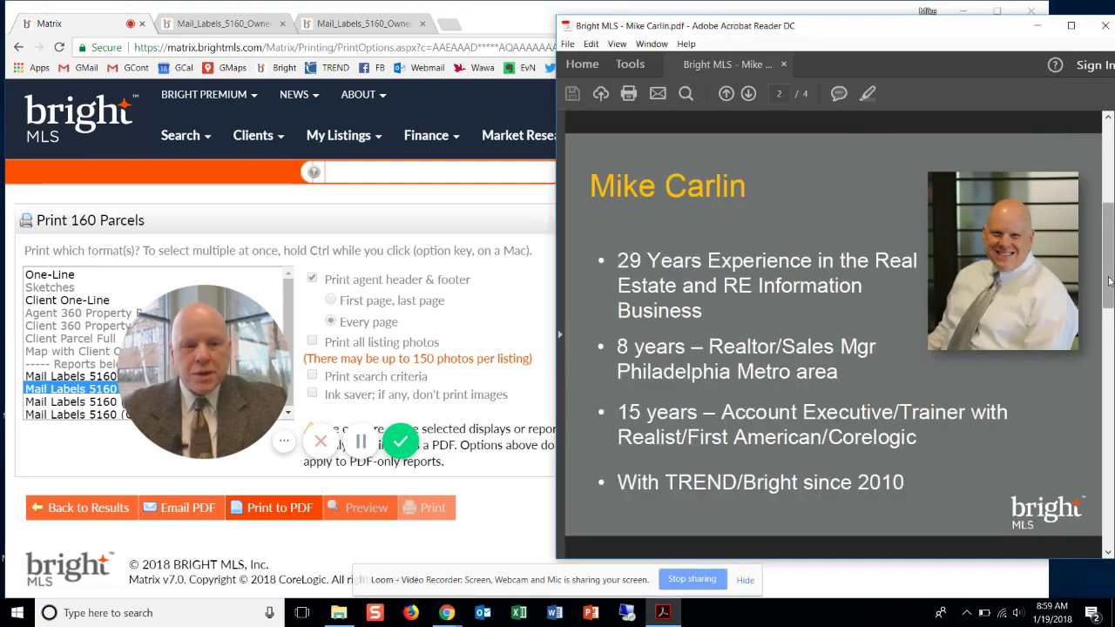
scroll(1108, 281, "down", 2)
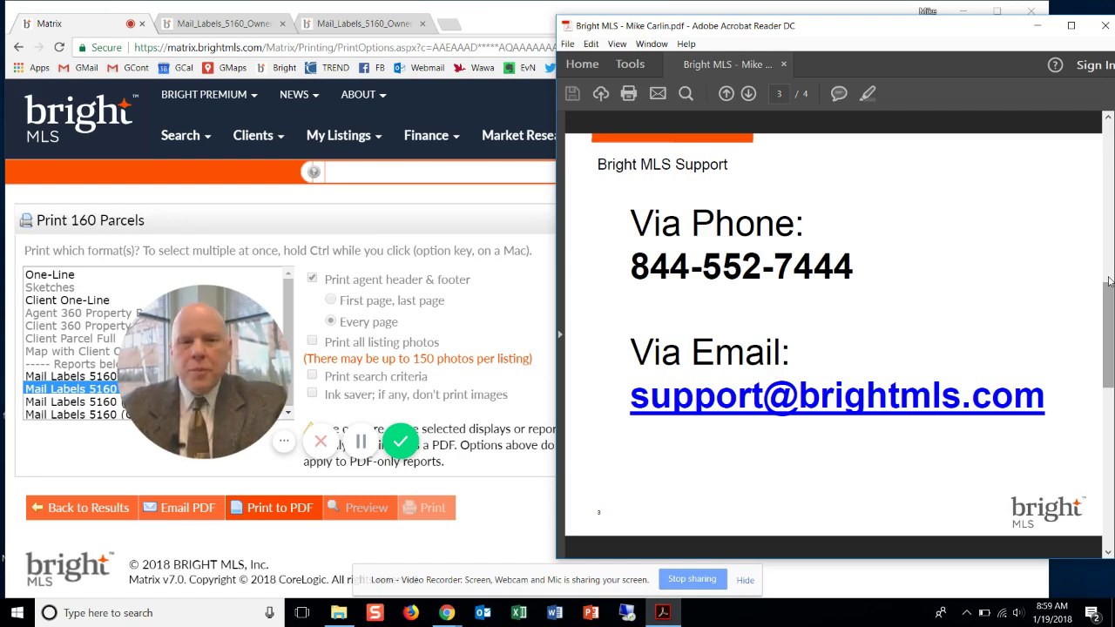
scroll(1109, 281, "down", 1)
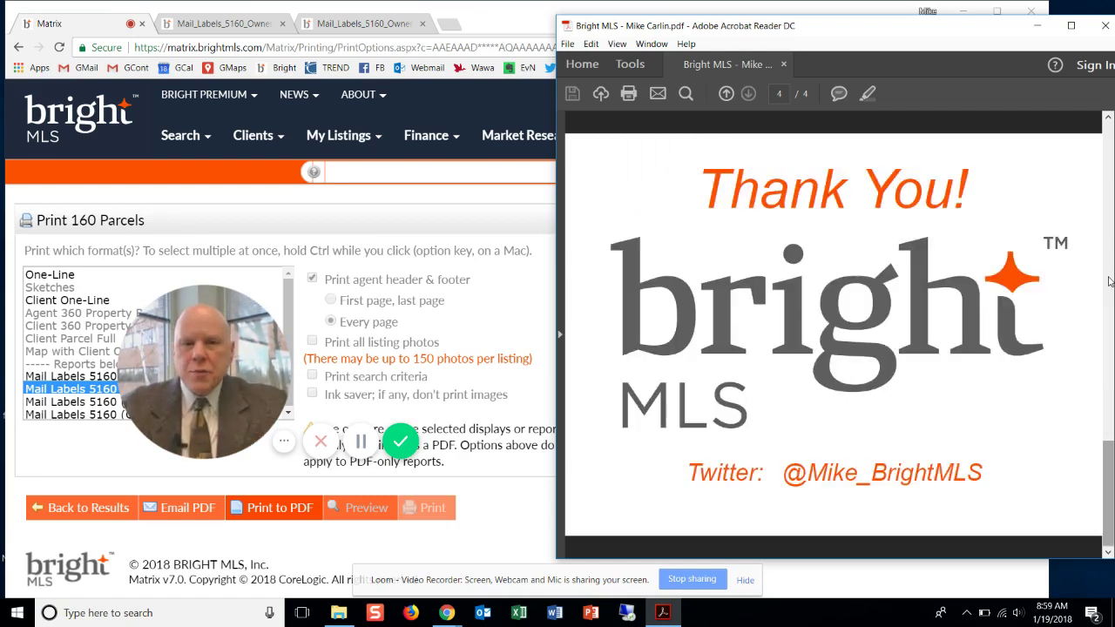